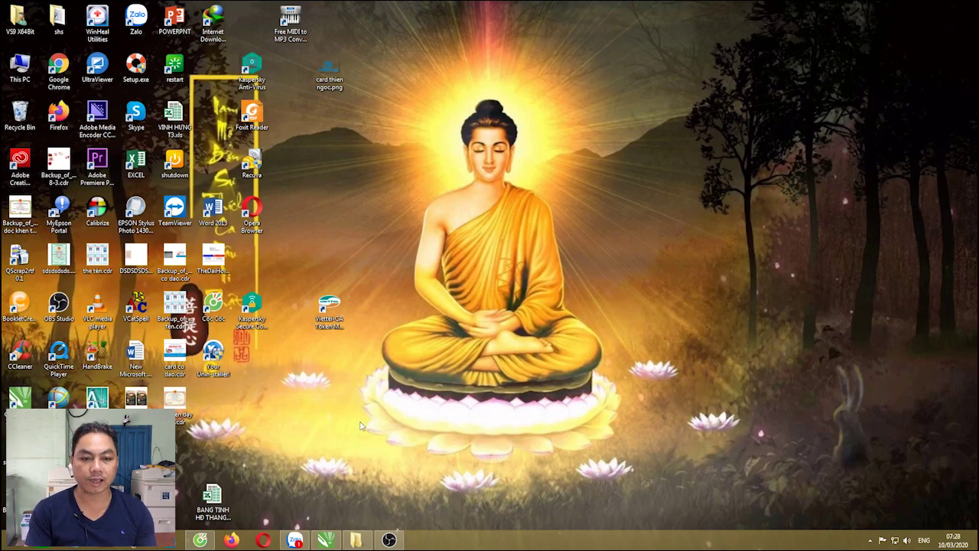
Switch to CorelDRAW and open the Import dialog at the Desktop folder
{"action": "left_click", "coordinate": [325, 540]}
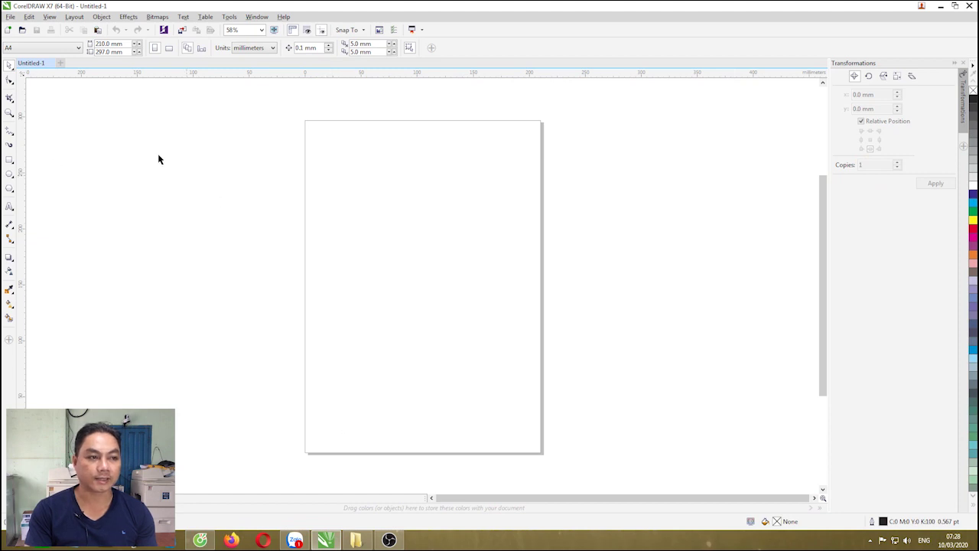
{"action": "left_click", "coordinate": [11, 16]}
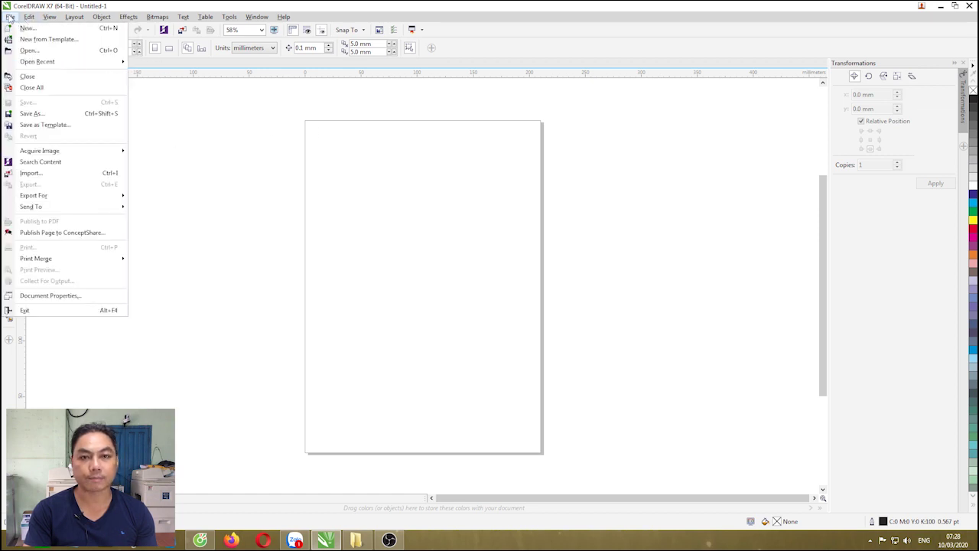
{"action": "left_click", "coordinate": [31, 175]}
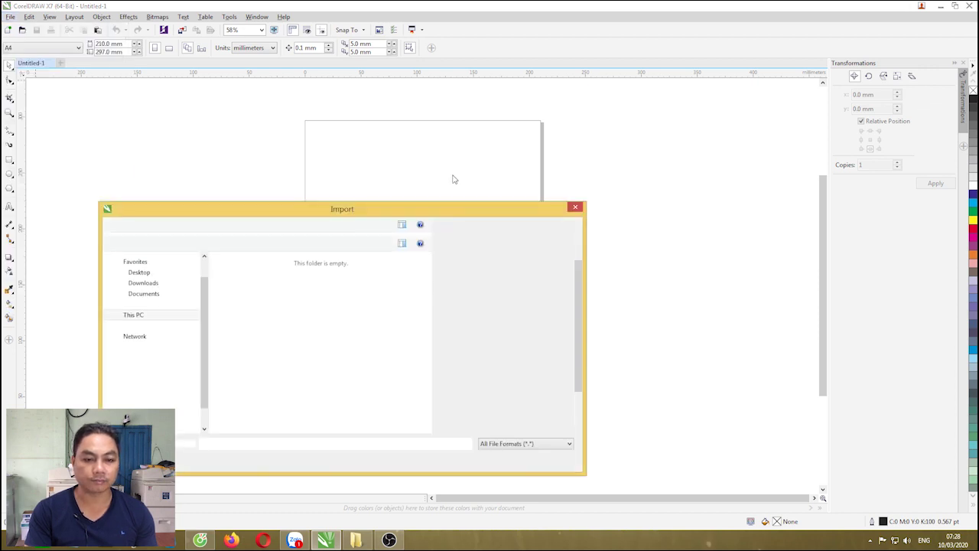
{"action": "scroll", "coordinate": [587, 354], "scroll_direction": "down", "scroll_amount": 2}
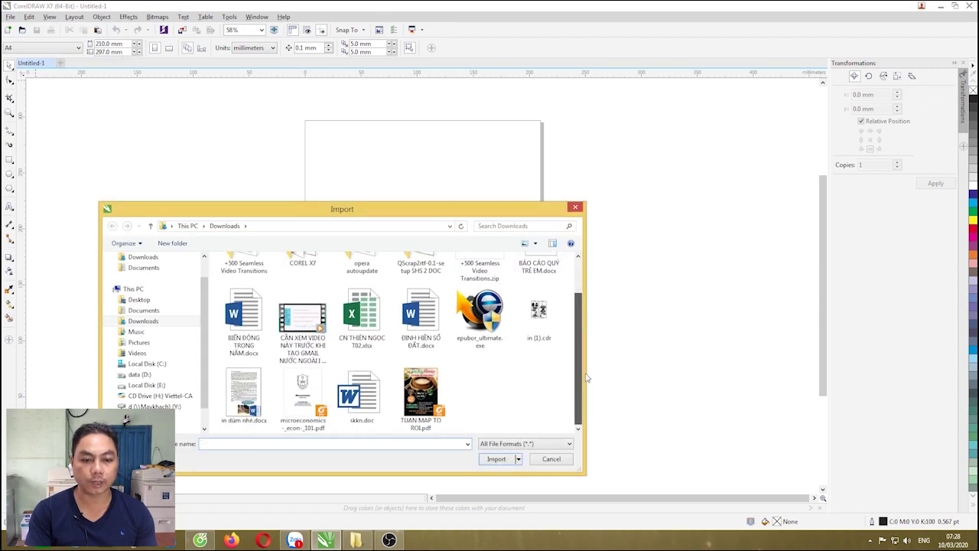
{"action": "left_click_drag", "start_coordinate": [414, 213], "coordinate": [443, 138]}
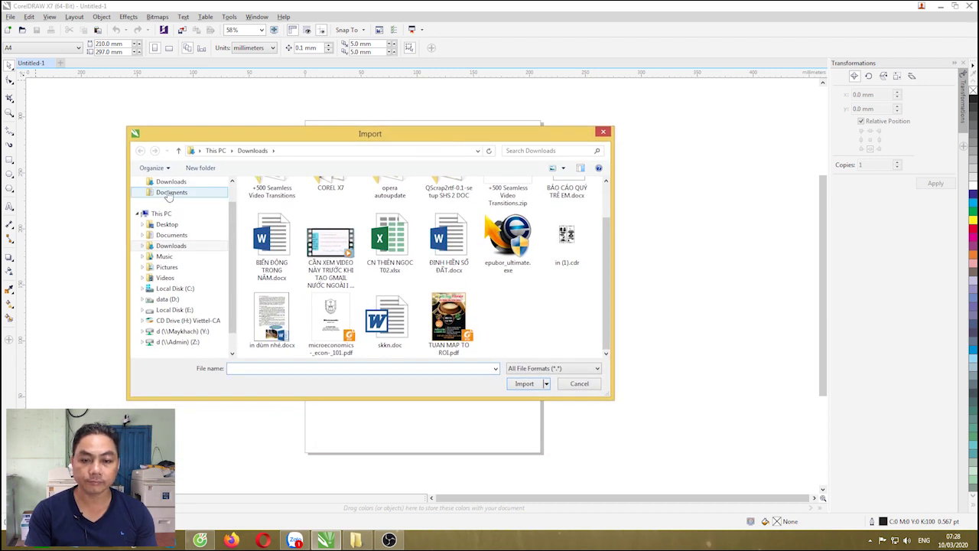
{"action": "left_click", "coordinate": [167, 225]}
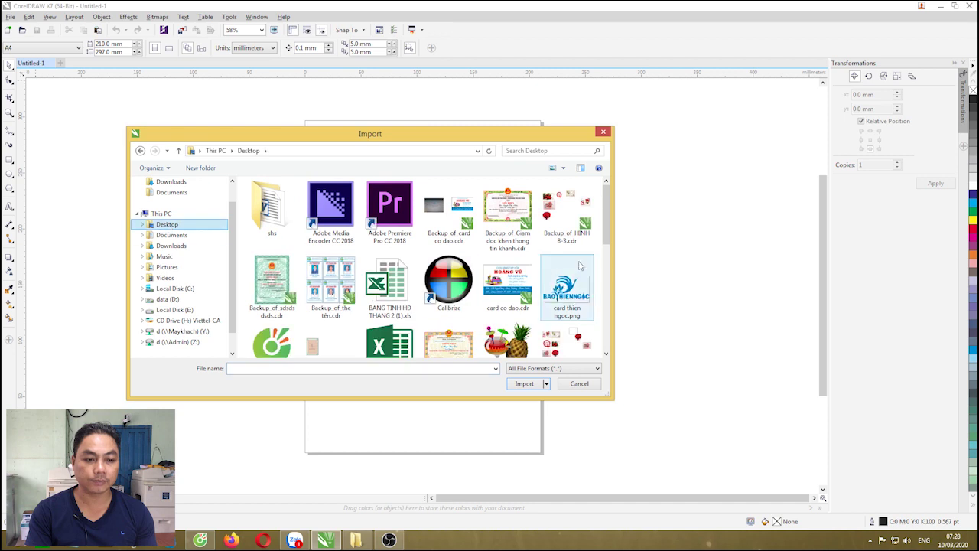
Import all pages of TUAN MAP TO ROI (1).pdf with text kept as text, sizing the flyer to nearly fill the A4 page
{"action": "scroll", "coordinate": [605, 256], "scroll_direction": "down", "scroll_amount": 3}
{"action": "left_click_drag", "start_coordinate": [612, 263], "coordinate": [615, 314]}
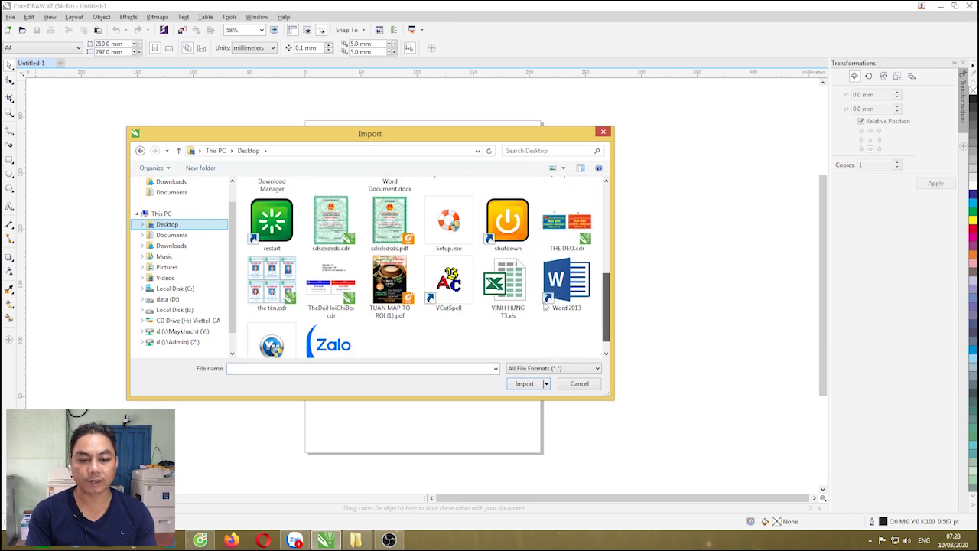
{"action": "left_click", "coordinate": [389, 278]}
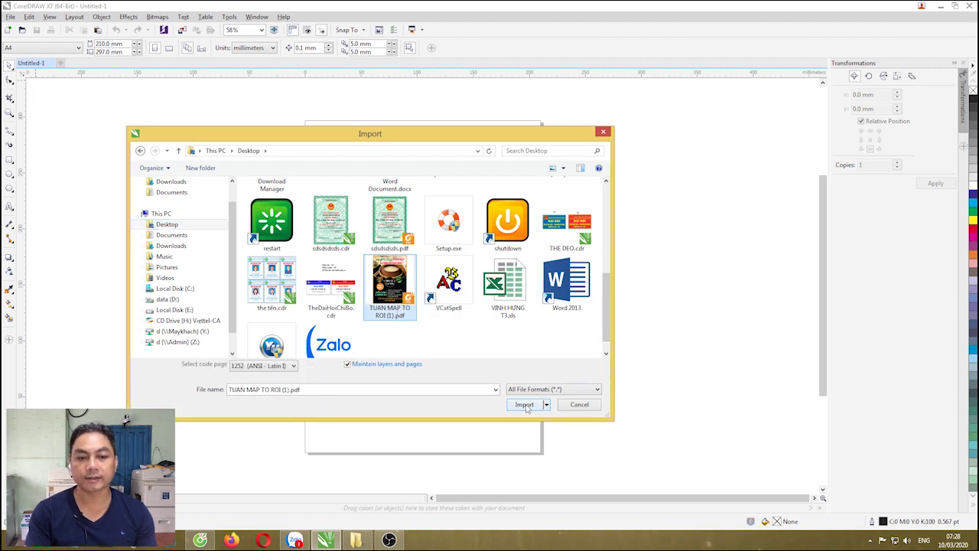
{"action": "left_click", "coordinate": [524, 405]}
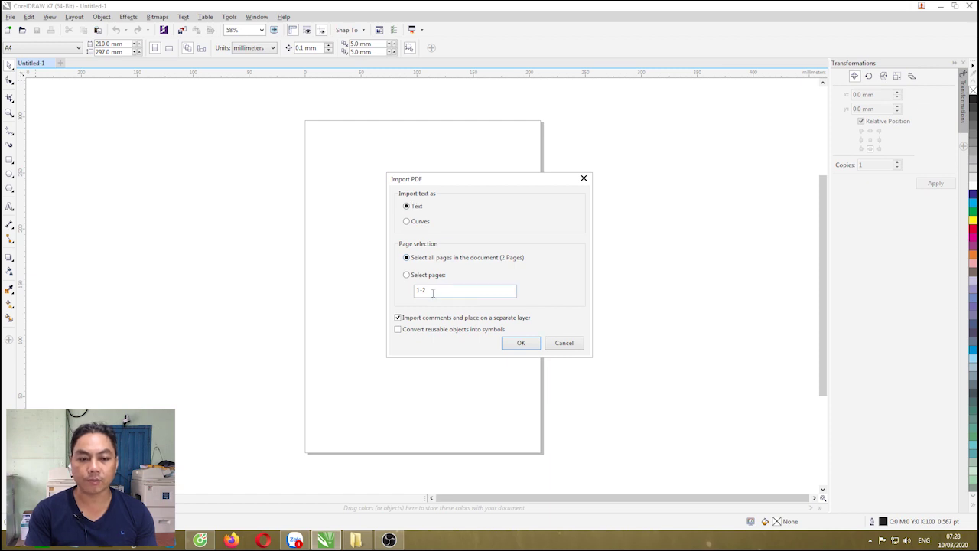
{"action": "left_click", "coordinate": [520, 344]}
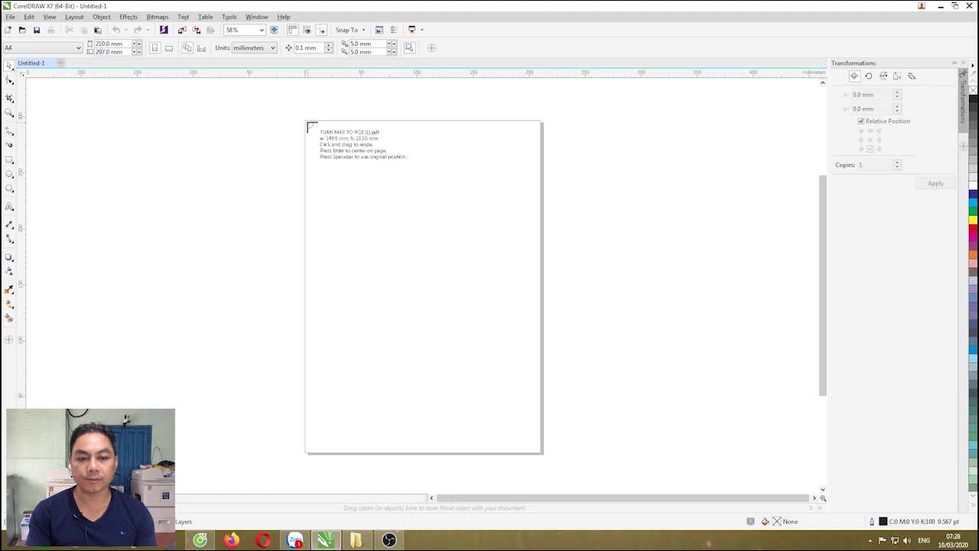
{"action": "left_click_drag", "start_coordinate": [304, 120], "coordinate": [655, 441]}
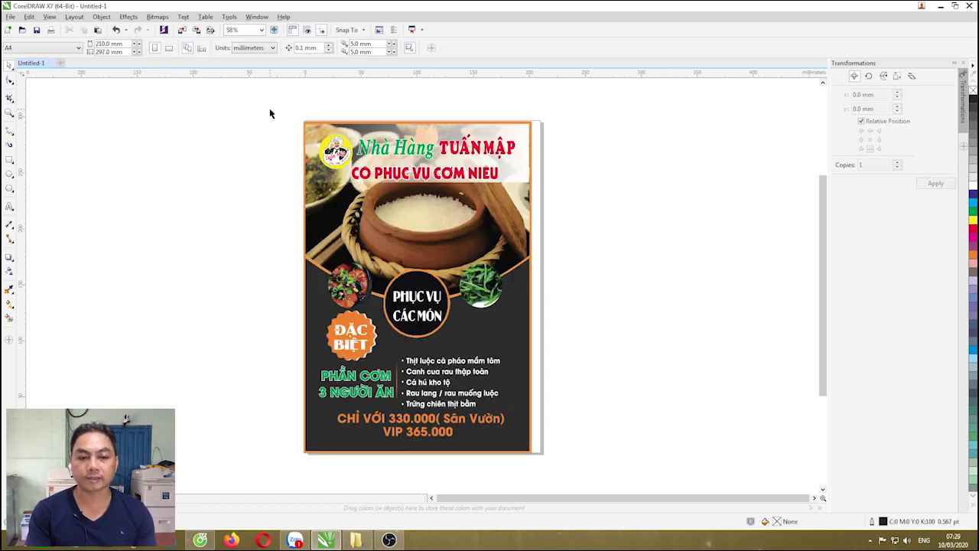
Select the whole imported flyer and move it off the page onto the empty area to the left of it
{"action": "left_click_drag", "start_coordinate": [271, 113], "coordinate": [566, 461]}
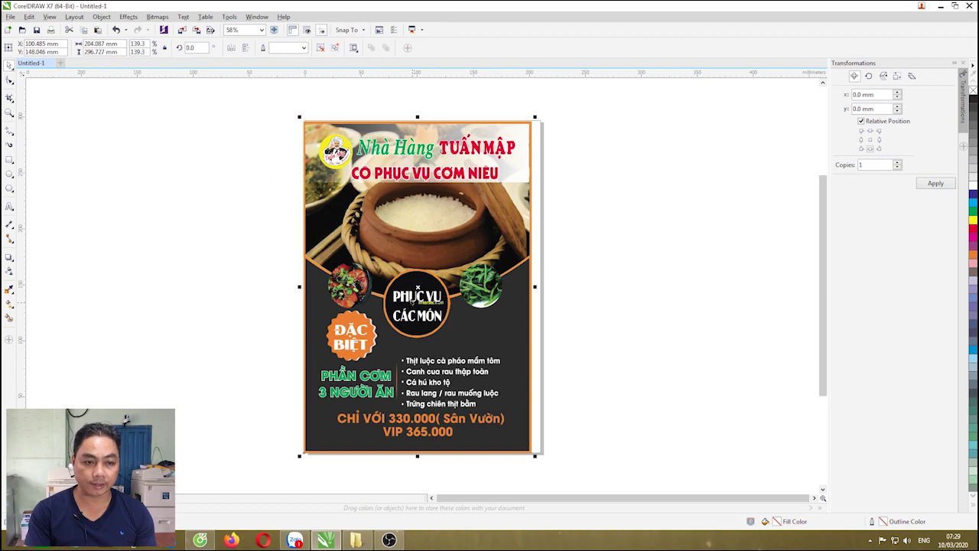
{"action": "left_click_drag", "start_coordinate": [417, 287], "coordinate": [280, 285]}
{"action": "left_click", "coordinate": [125, 277]}
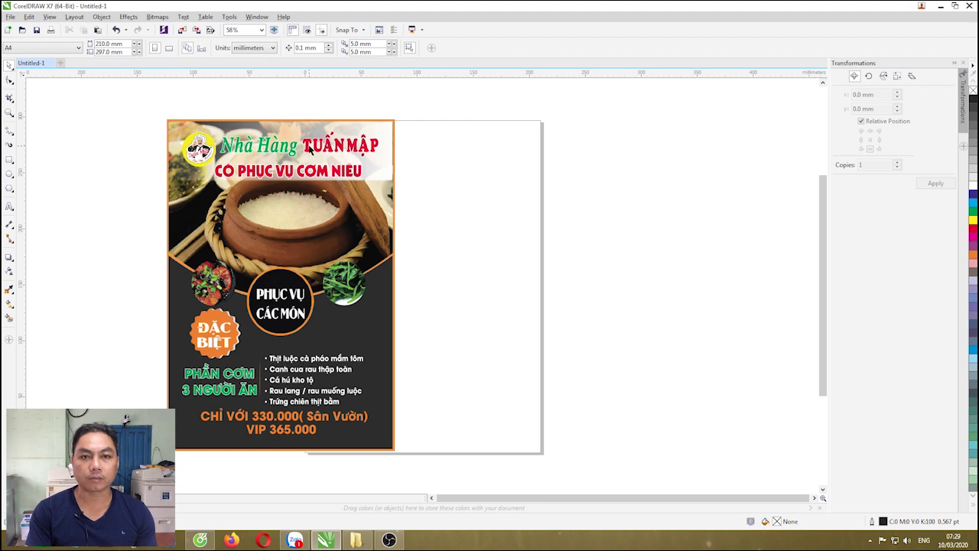
{"action": "left_click", "coordinate": [310, 149]}
{"action": "left_click", "coordinate": [112, 183]}
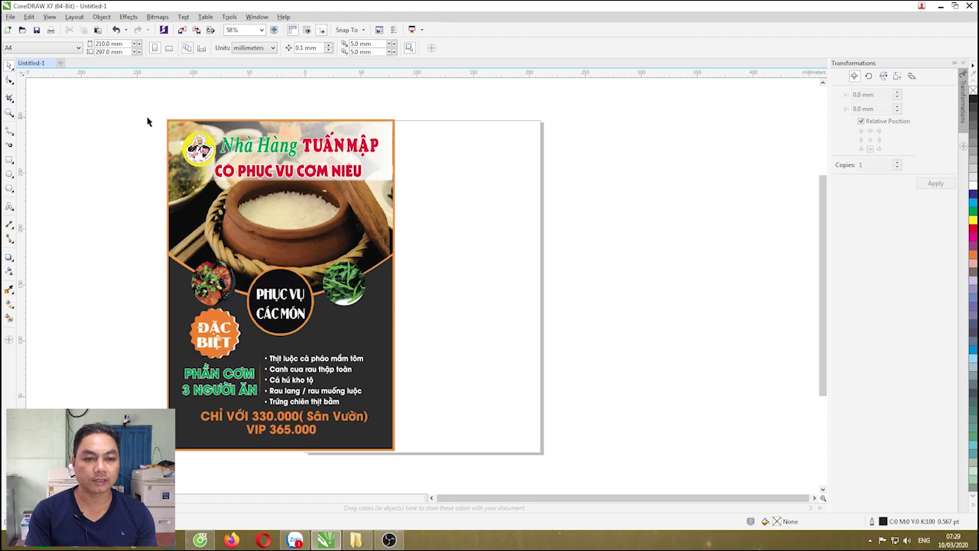
{"action": "left_click_drag", "start_coordinate": [138, 110], "coordinate": [439, 476]}
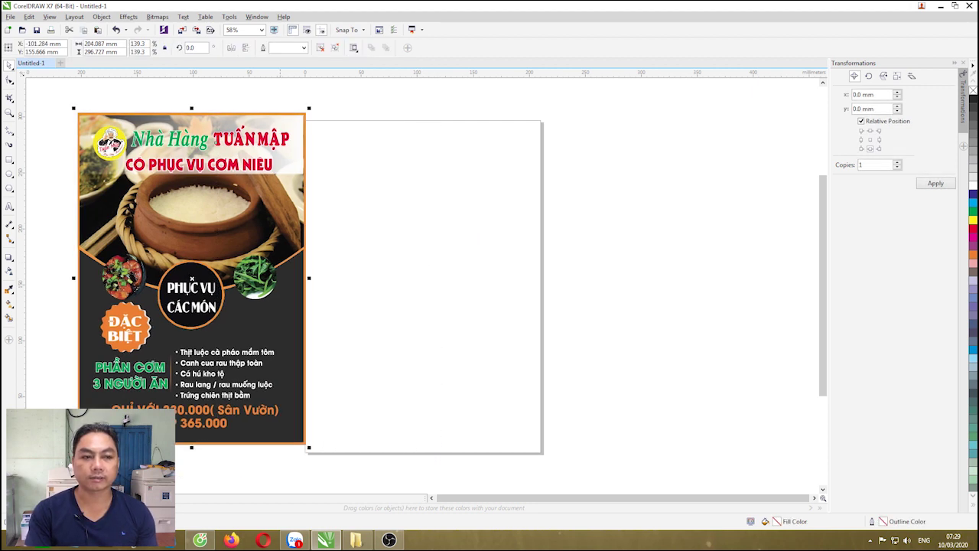
{"action": "left_click", "coordinate": [448, 245]}
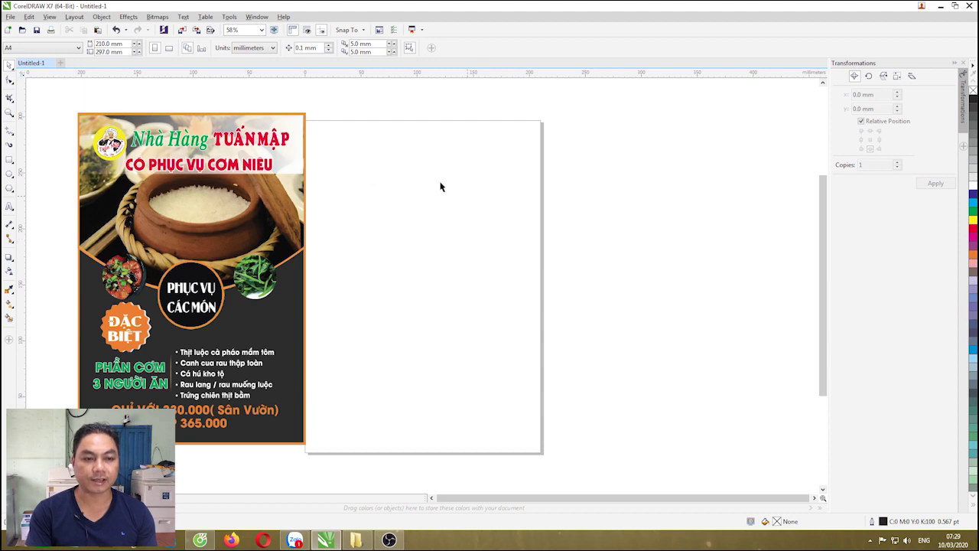
{"action": "left_click_drag", "start_coordinate": [54, 98], "coordinate": [332, 466]}
{"action": "left_click_drag", "start_coordinate": [191, 302], "coordinate": [163, 291]}
{"action": "left_click", "coordinate": [378, 258]}
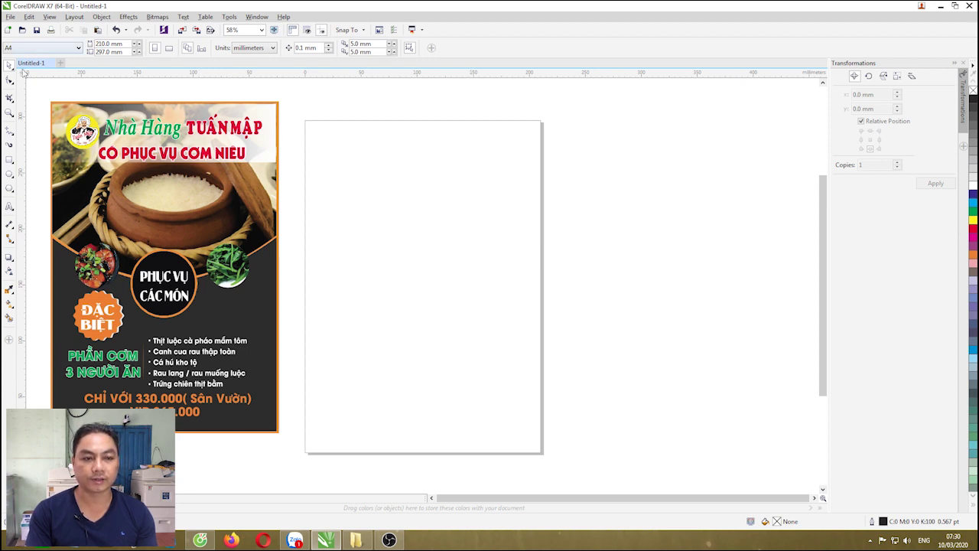
Change the document's page size to A5
{"action": "left_click", "coordinate": [43, 47]}
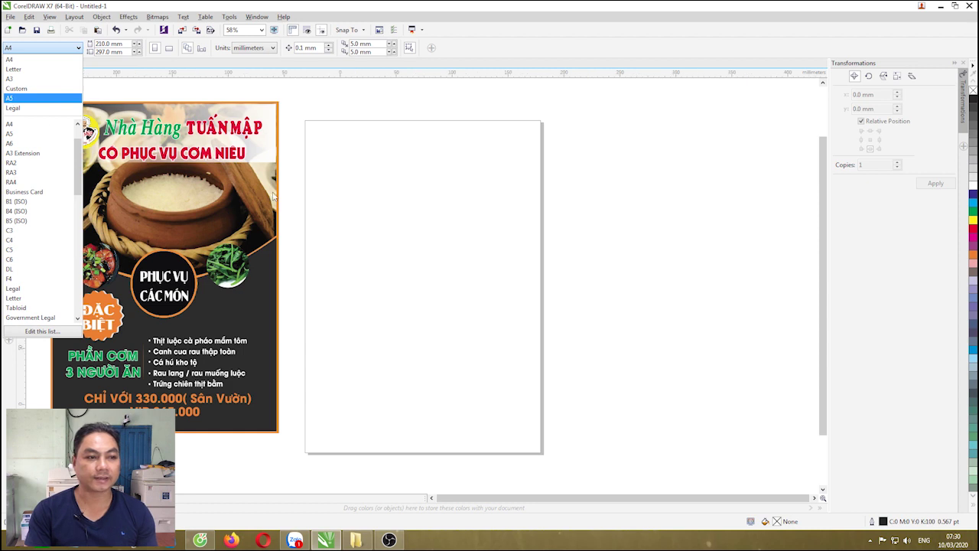
{"action": "key", "text": "Return"}
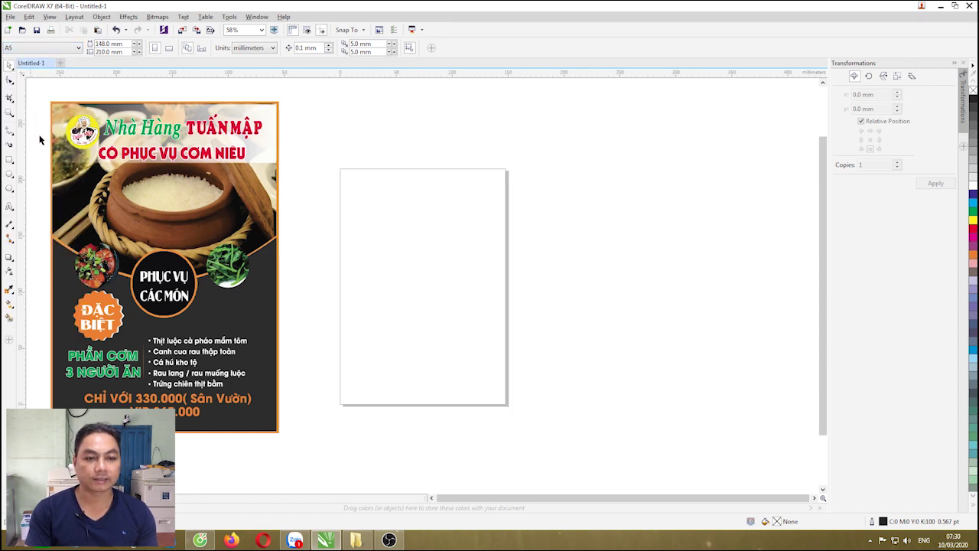
{"action": "left_click", "coordinate": [267, 344]}
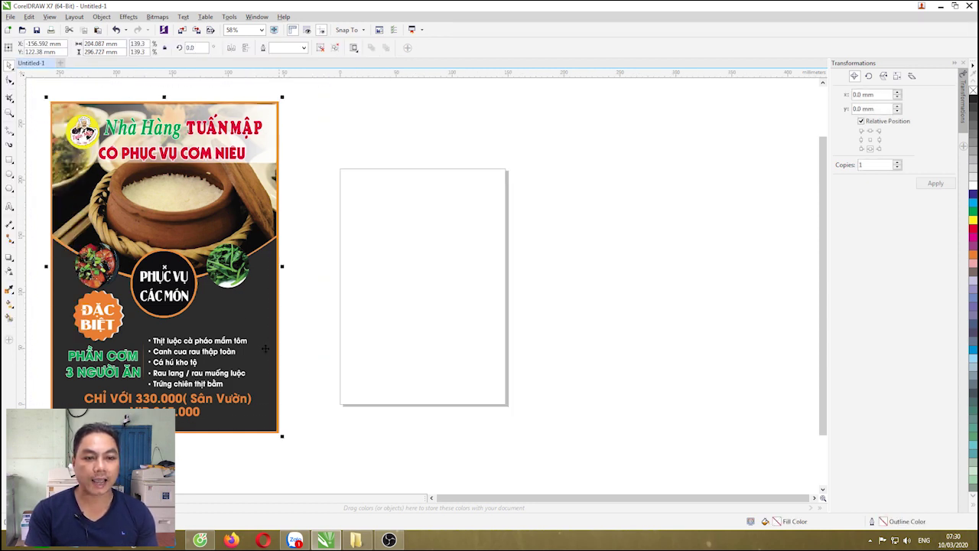
{"action": "left_click", "coordinate": [385, 279]}
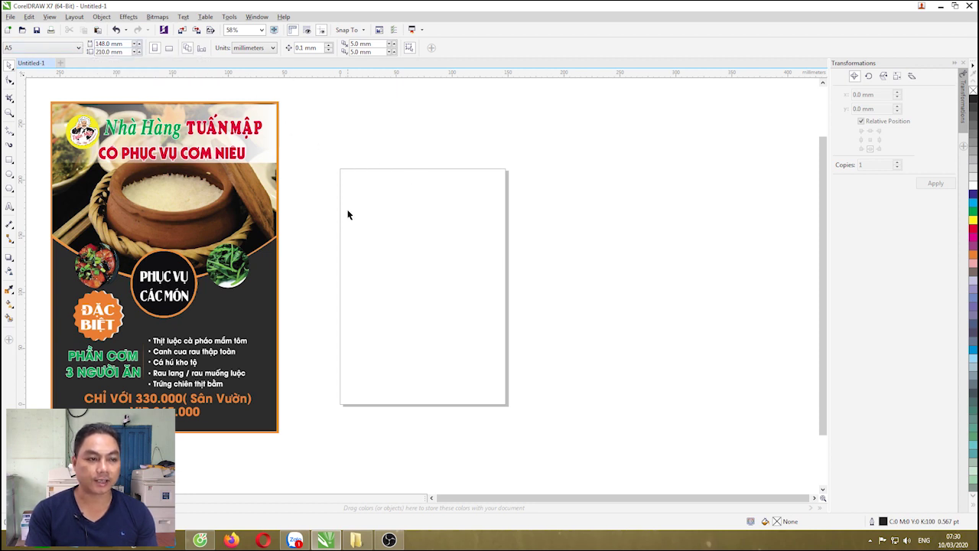
Scale the flyer down, place it on the A5 page and resize it to about 138 × 201 mm
{"action": "left_click_drag", "start_coordinate": [37, 101], "coordinate": [341, 478]}
{"action": "left_click_drag", "start_coordinate": [47, 97], "coordinate": [186, 286]}
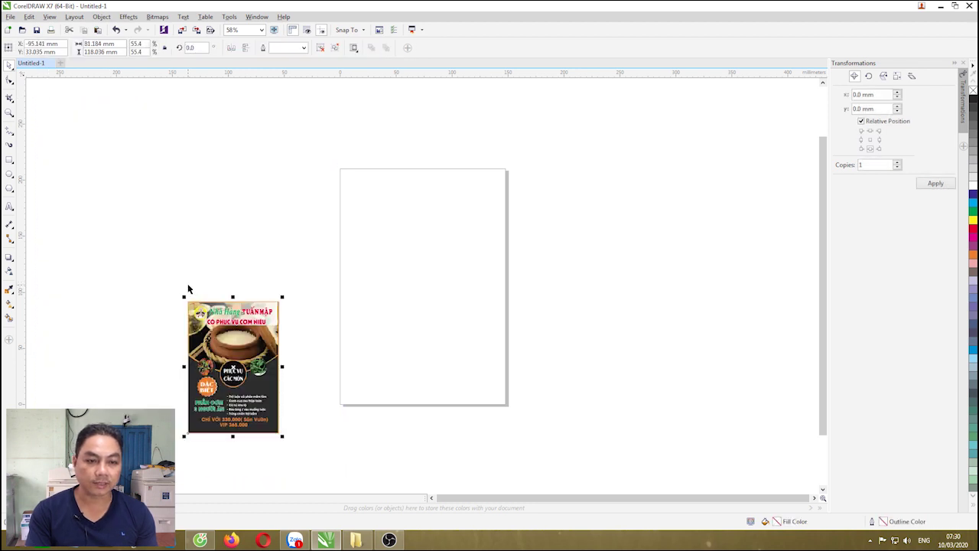
{"action": "left_click_drag", "start_coordinate": [235, 350], "coordinate": [388, 234]}
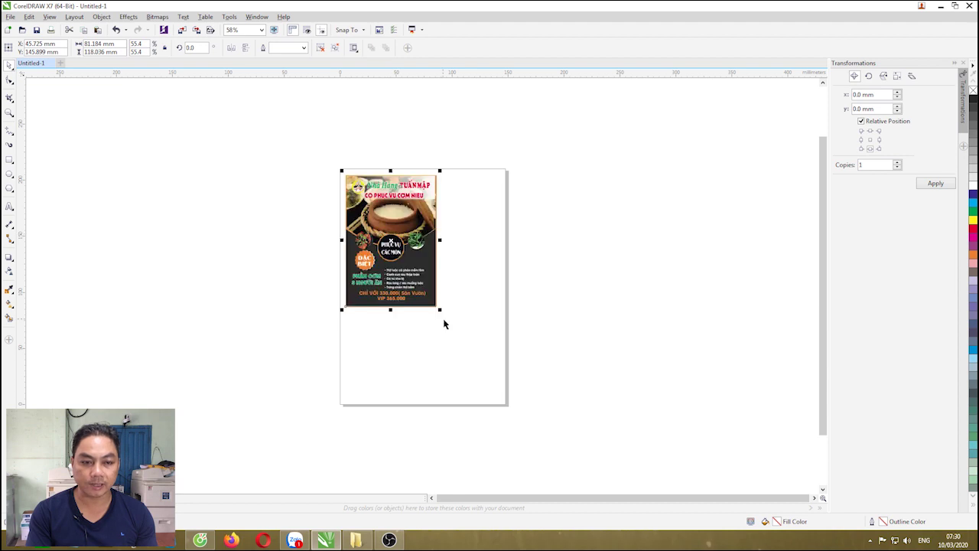
{"action": "left_click_drag", "start_coordinate": [437, 307], "coordinate": [503, 402]}
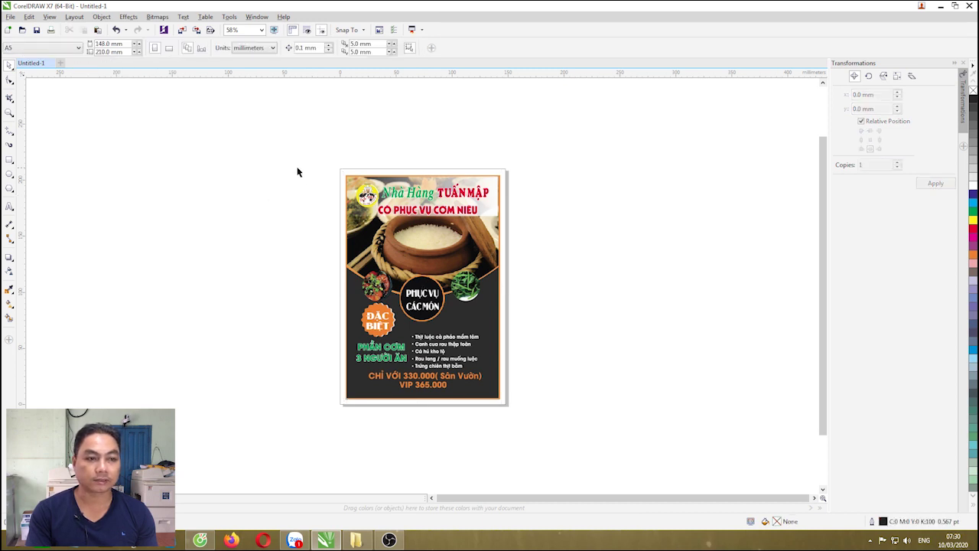
Set the flyer's size to 140 mm wide and 202 mm high, and centre it on the page
{"action": "left_click_drag", "start_coordinate": [297, 169], "coordinate": [548, 406]}
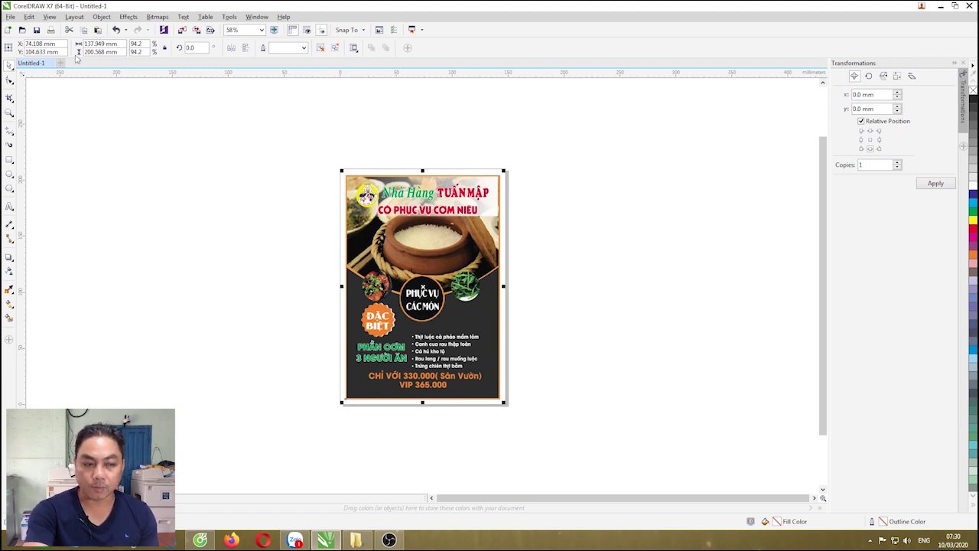
{"action": "left_click_drag", "start_coordinate": [107, 44], "coordinate": [85, 44]}
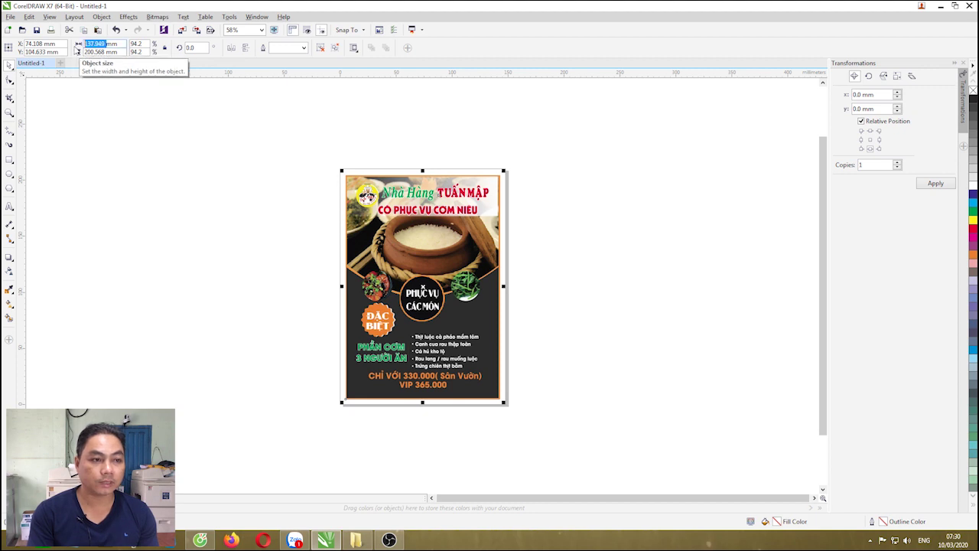
{"action": "type", "text": "140"}
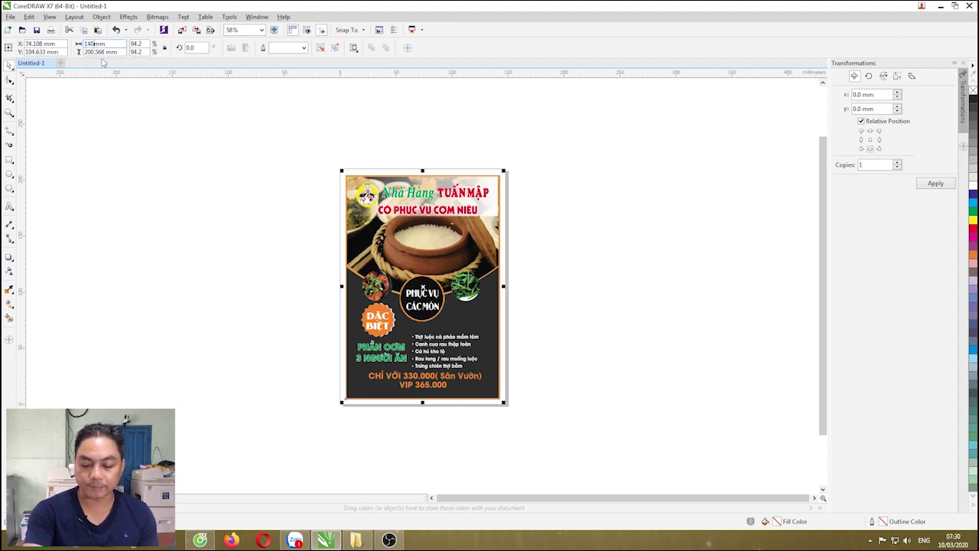
{"action": "left_click_drag", "start_coordinate": [105, 52], "coordinate": [82, 56]}
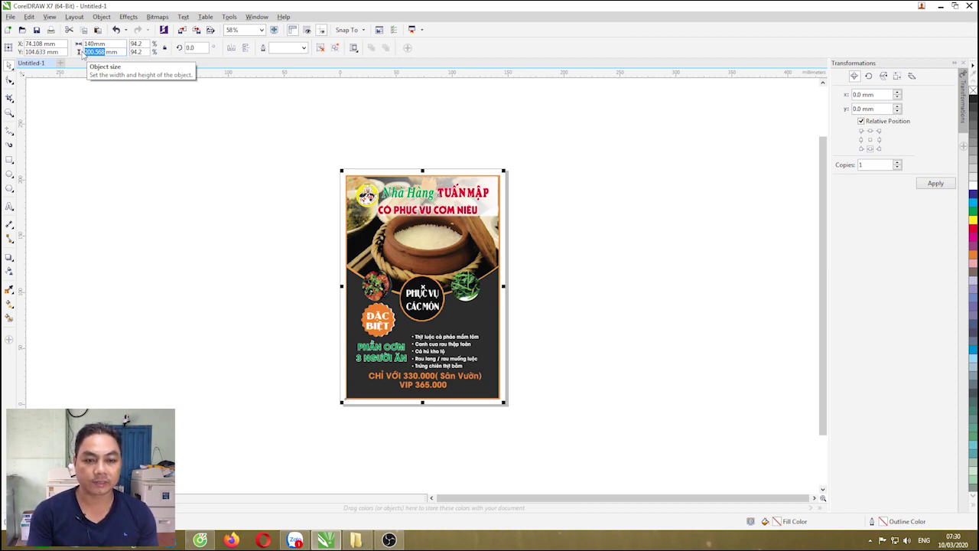
{"action": "type", "text": "20"}
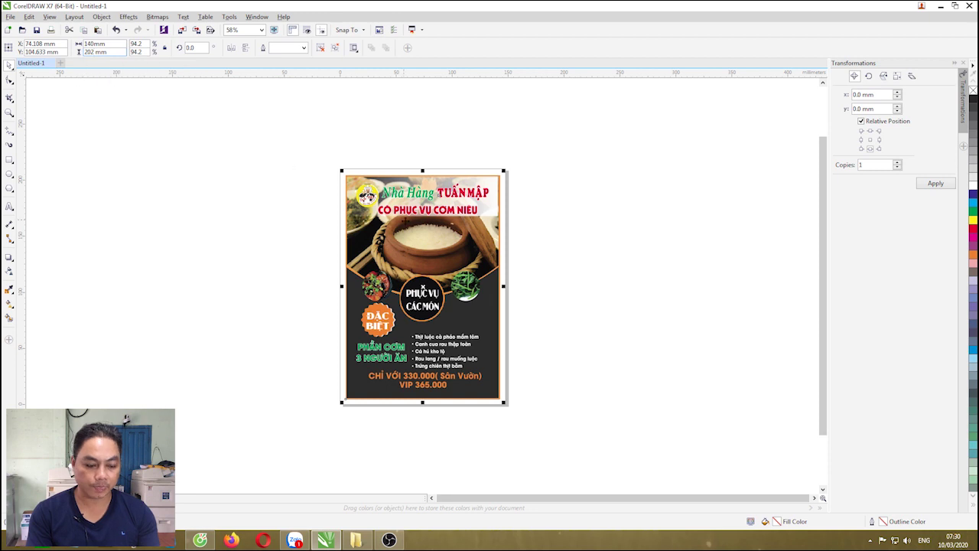
{"action": "key", "text": "Return"}
{"action": "left_click_drag", "start_coordinate": [327, 151], "coordinate": [581, 456]}
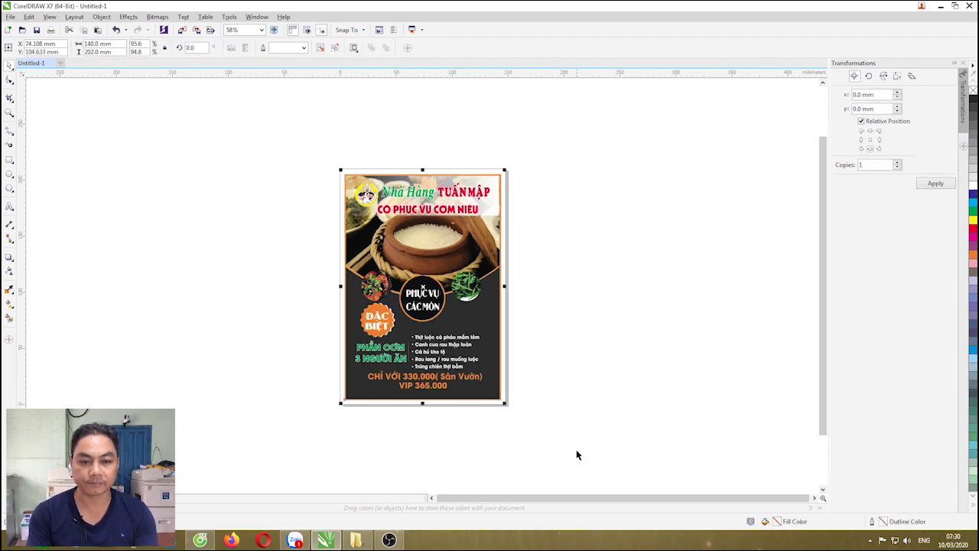
{"action": "key", "text": "p"}
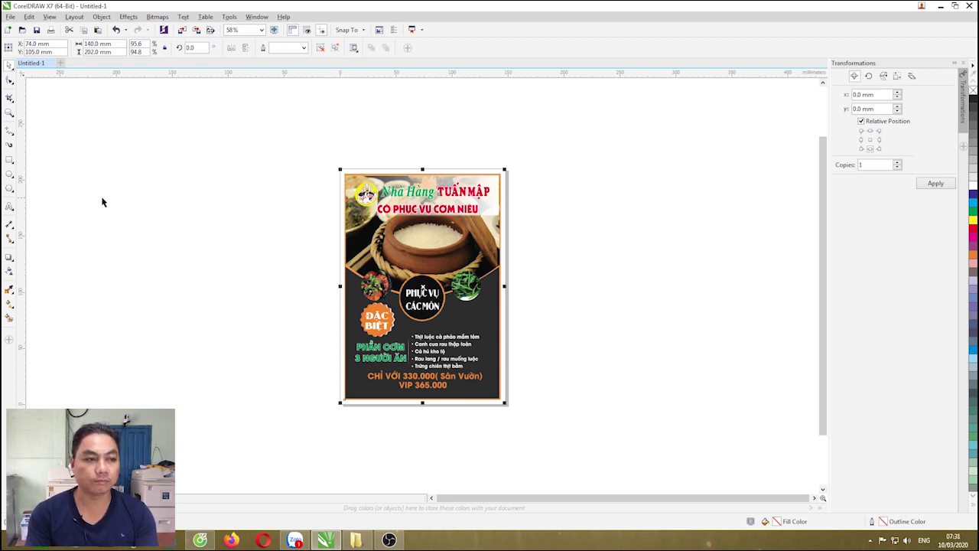
Draw a rectangle about 103 × 117 mm on the empty area left of the page
{"action": "left_click", "coordinate": [9, 160]}
{"action": "left_click_drag", "start_coordinate": [142, 155], "coordinate": [259, 285]}
{"action": "left_click", "coordinate": [9, 64]}
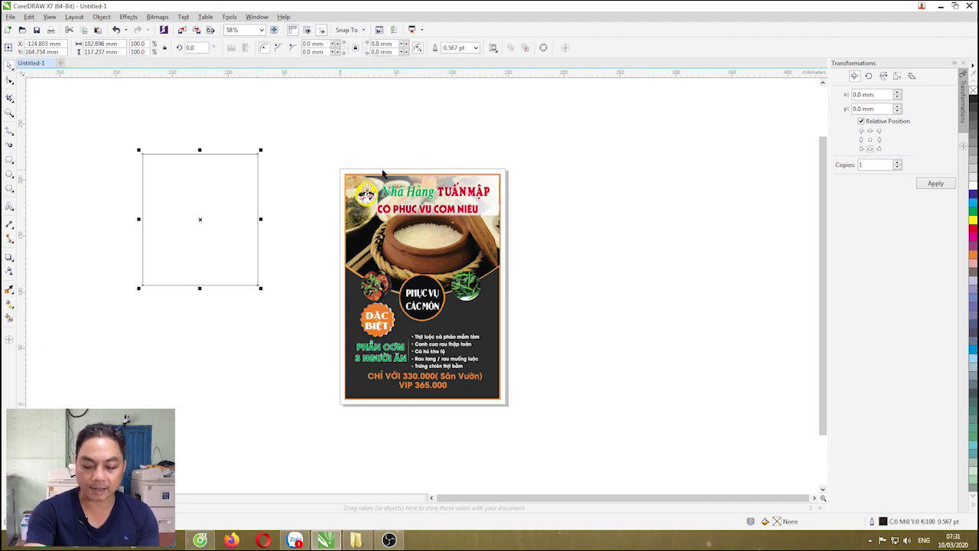
Set the rectangle's size to 148 mm wide and 210 mm high, and centre it on the page around the flyer
{"action": "left_click", "coordinate": [102, 44]}
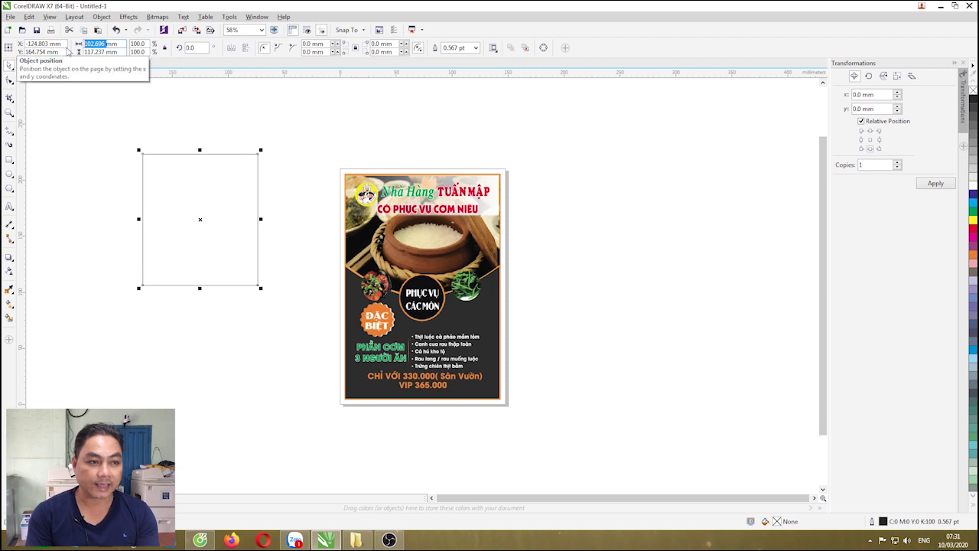
{"action": "type", "text": "148mm"}
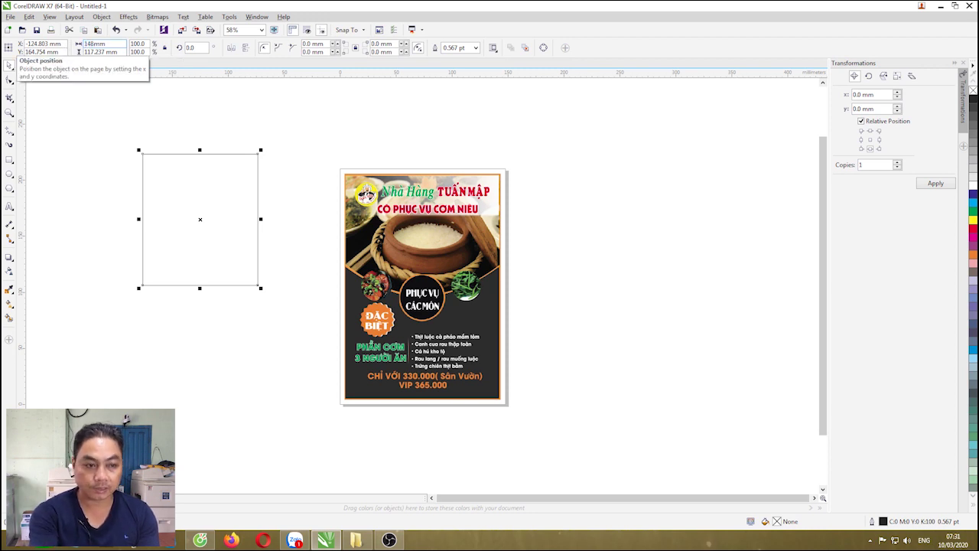
{"action": "key", "text": "Tab"}
{"action": "type", "text": "21"}
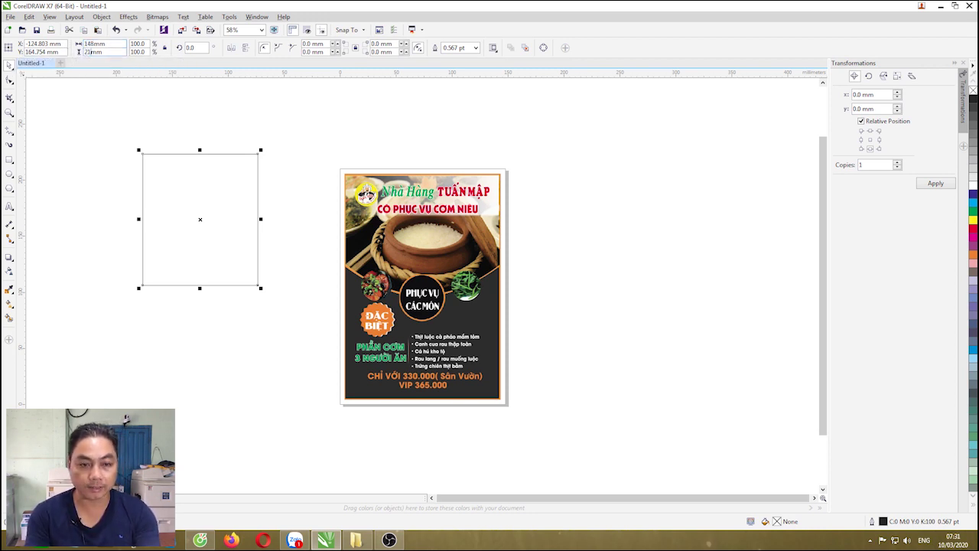
{"action": "key", "text": "Return"}
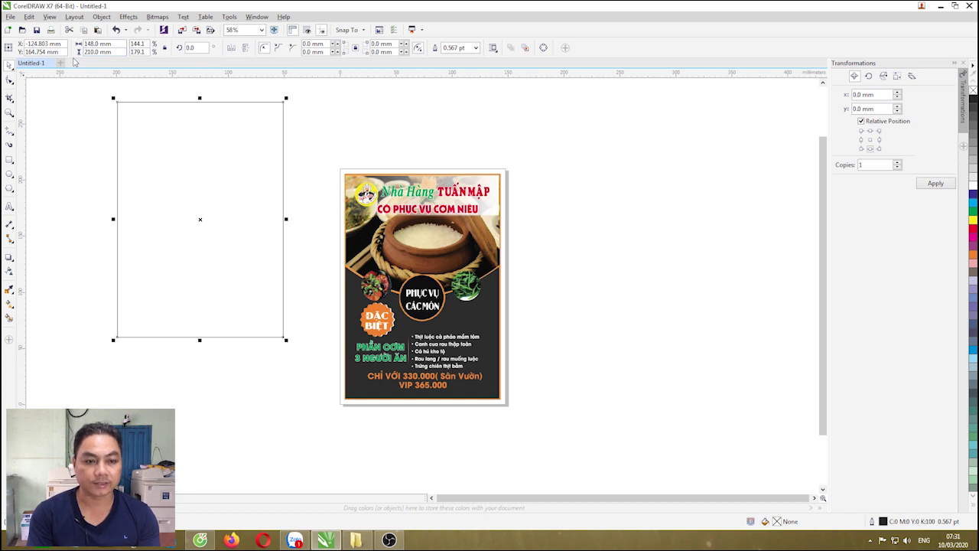
{"action": "key", "text": "p"}
{"action": "left_click", "coordinate": [292, 231]}
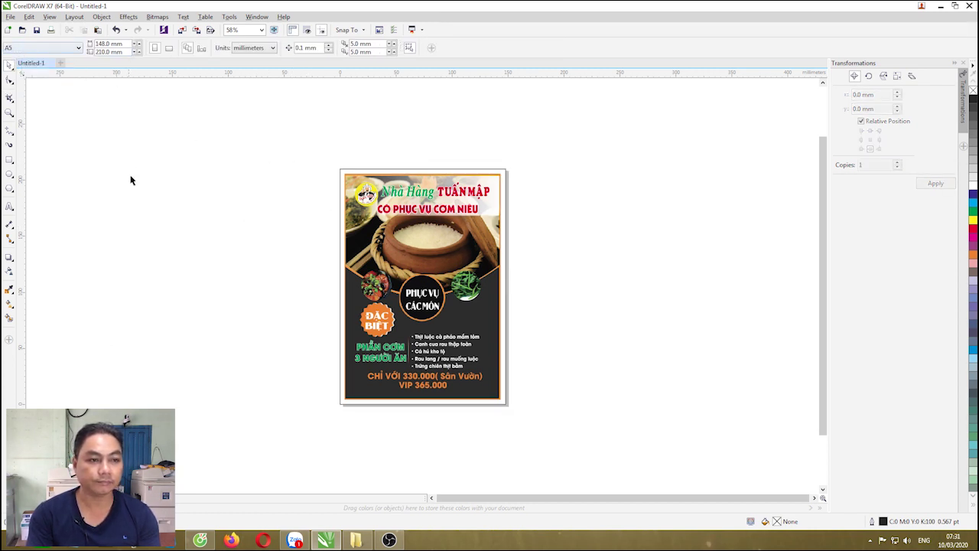
Change the document's page size to A4 in landscape orientation
{"action": "left_click", "coordinate": [31, 48]}
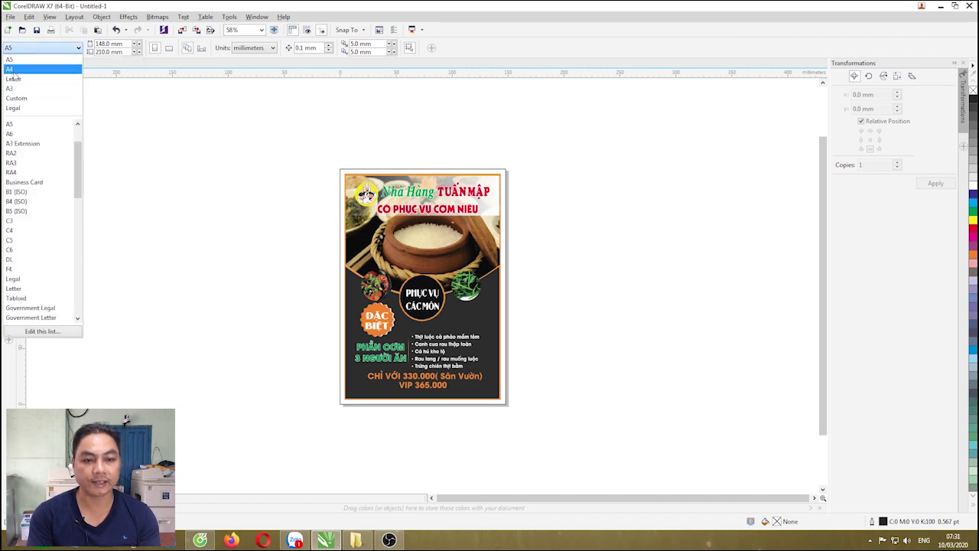
{"action": "left_click", "coordinate": [17, 77]}
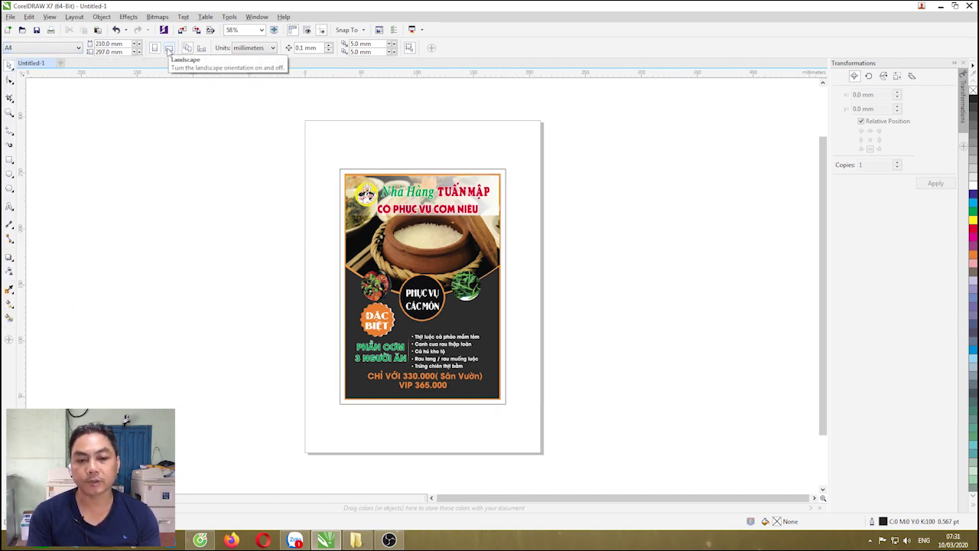
{"action": "left_click", "coordinate": [170, 48]}
Make one copy of the flyer and its surrounding rectangle, offset 148 mm horizontally to sit directly against the original's right side
{"action": "left_click_drag", "start_coordinate": [291, 155], "coordinate": [569, 473]}
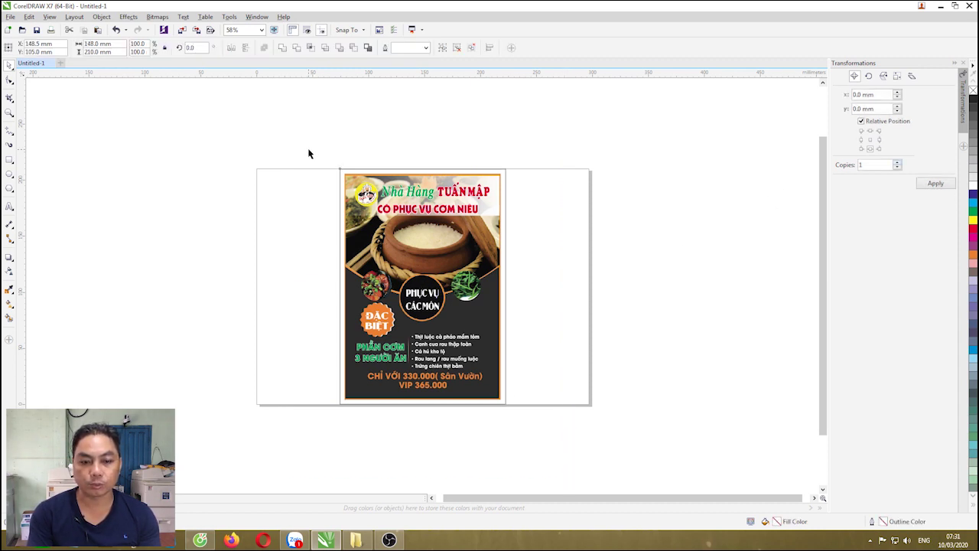
{"action": "left_click_drag", "start_coordinate": [302, 141], "coordinate": [539, 442]}
{"action": "left_click", "coordinate": [227, 273]}
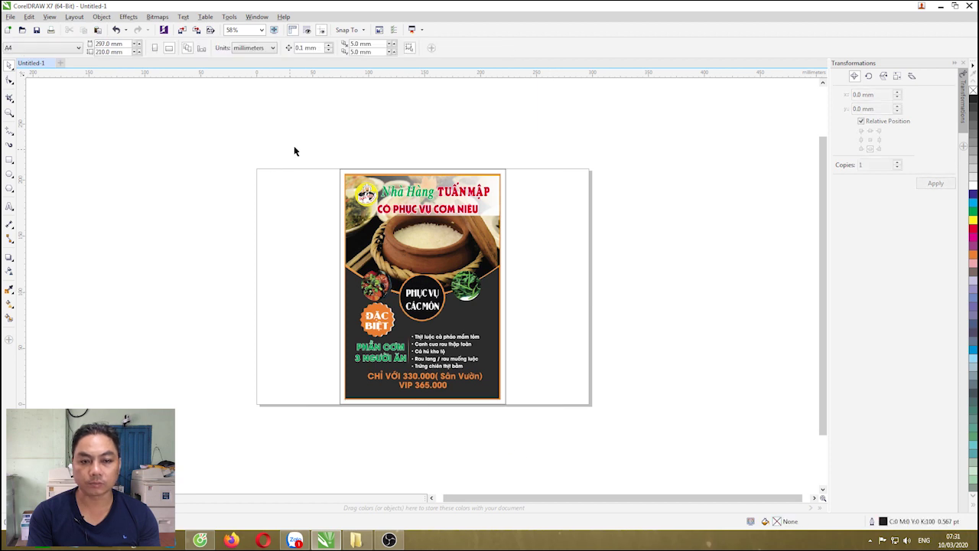
{"action": "left_click_drag", "start_coordinate": [296, 149], "coordinate": [553, 452]}
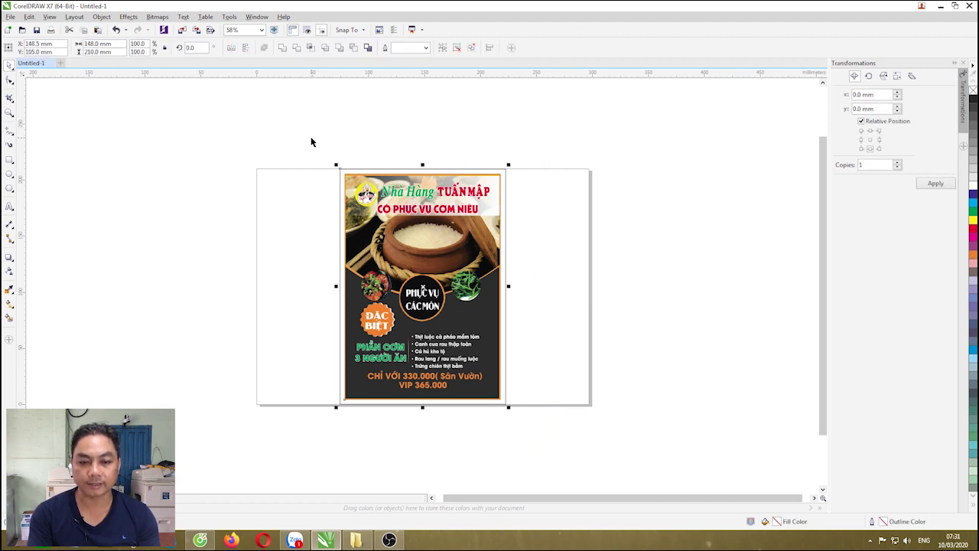
{"action": "left_click_drag", "start_coordinate": [304, 135], "coordinate": [552, 427]}
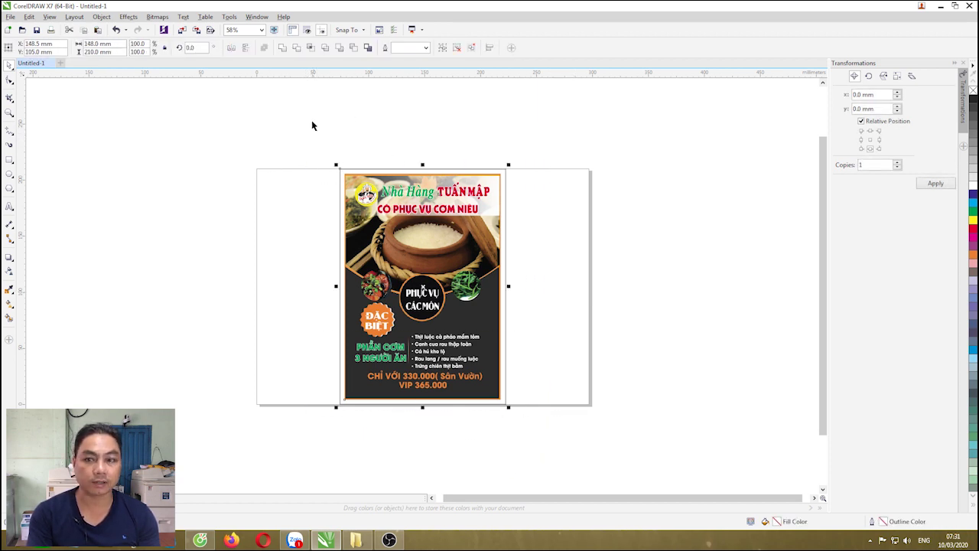
{"action": "left_click_drag", "start_coordinate": [307, 129], "coordinate": [563, 479]}
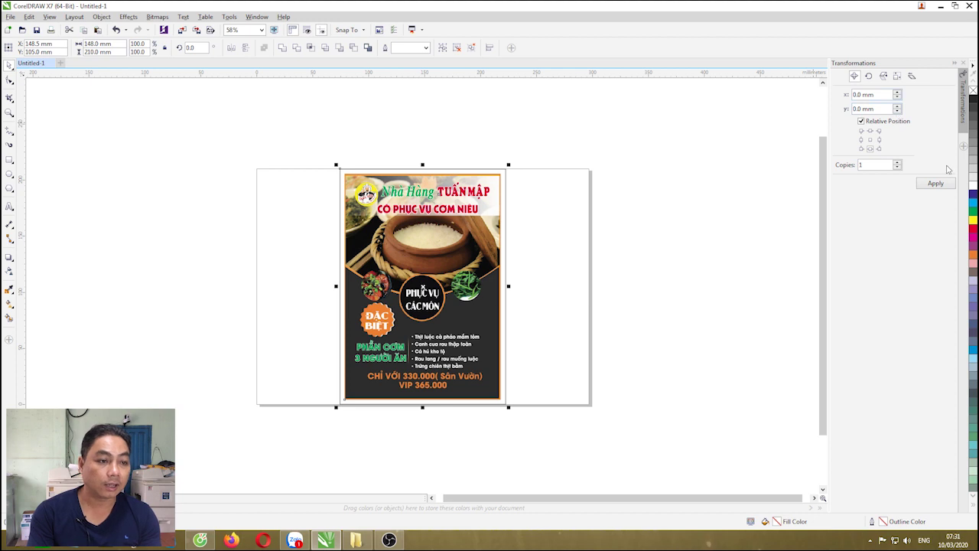
{"action": "left_click", "coordinate": [101, 17]}
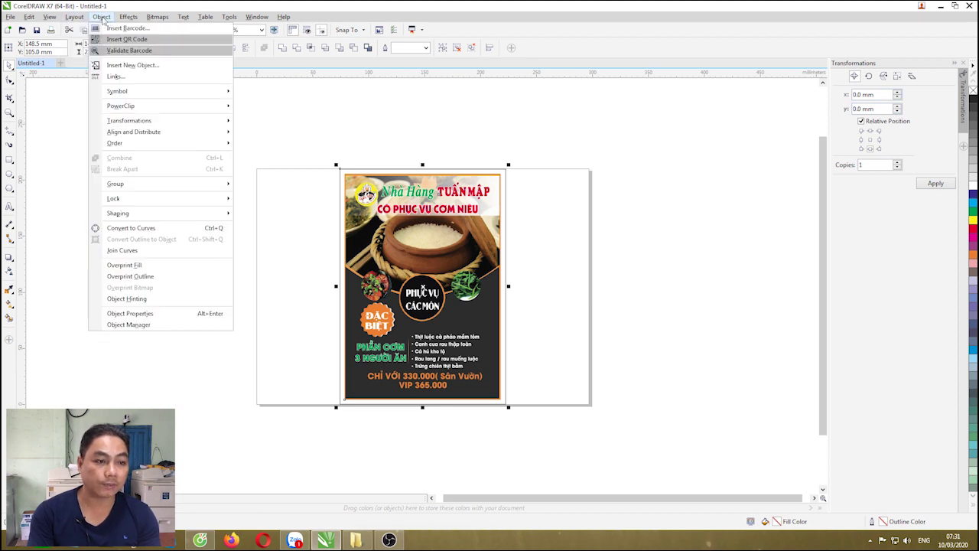
{"action": "mouse_move", "coordinate": [122, 124]}
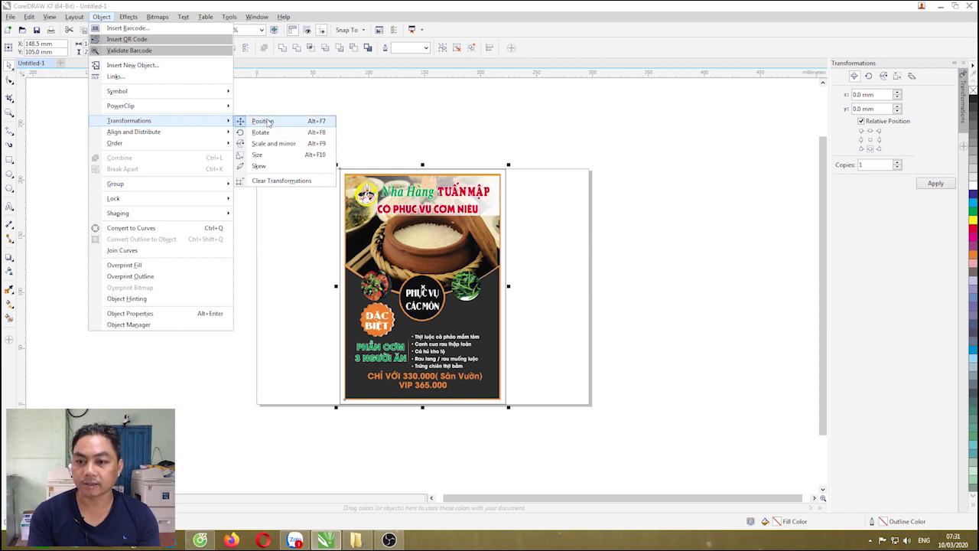
{"action": "left_click", "coordinate": [755, 203]}
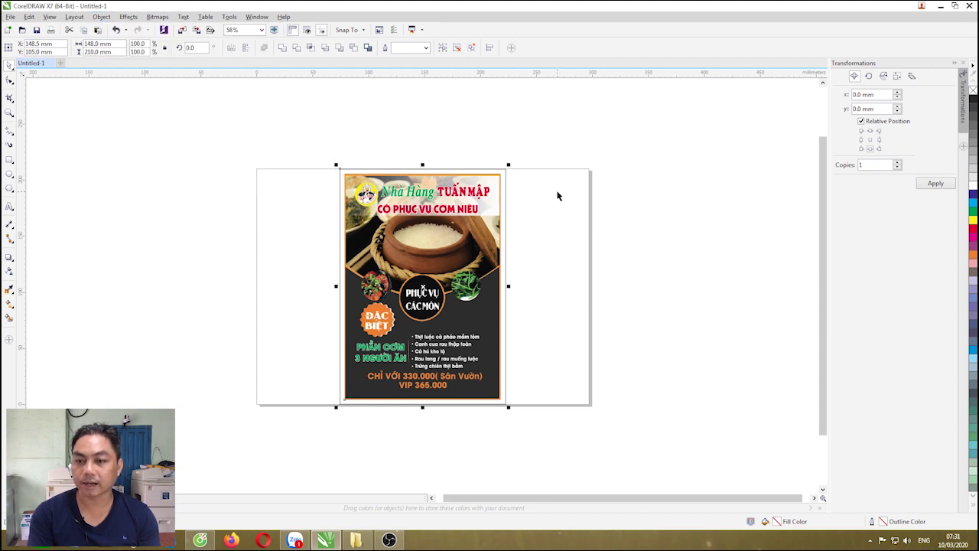
{"action": "left_click", "coordinate": [869, 140]}
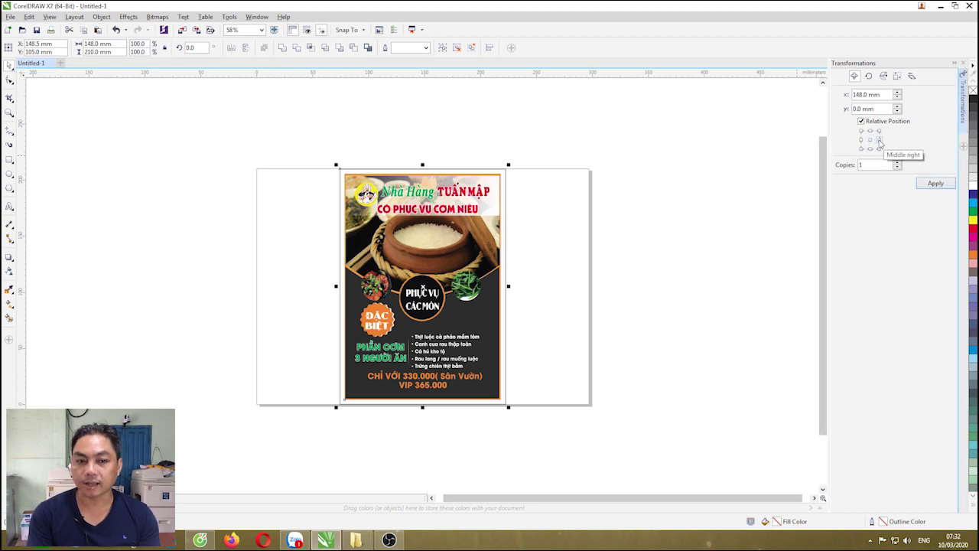
{"action": "left_click", "coordinate": [870, 148]}
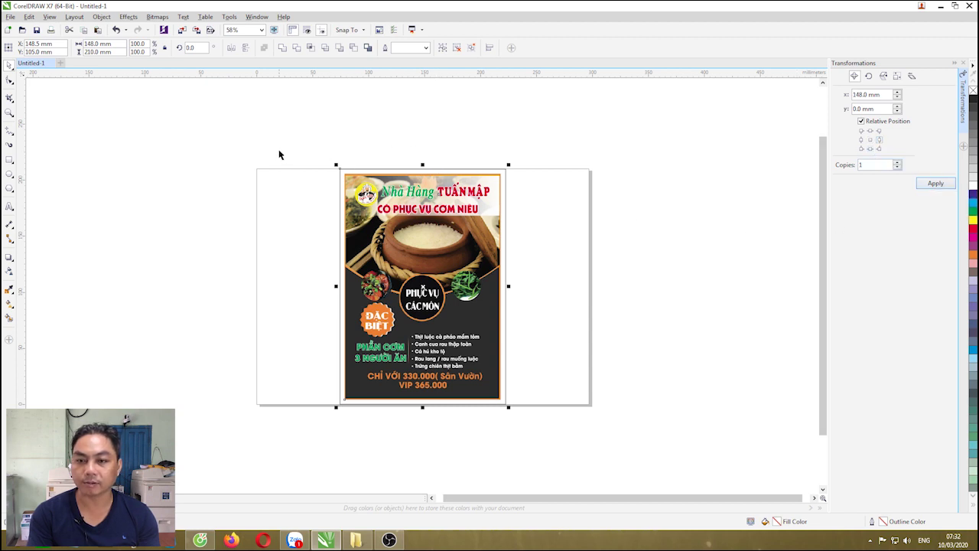
{"action": "left_click", "coordinate": [879, 141]}
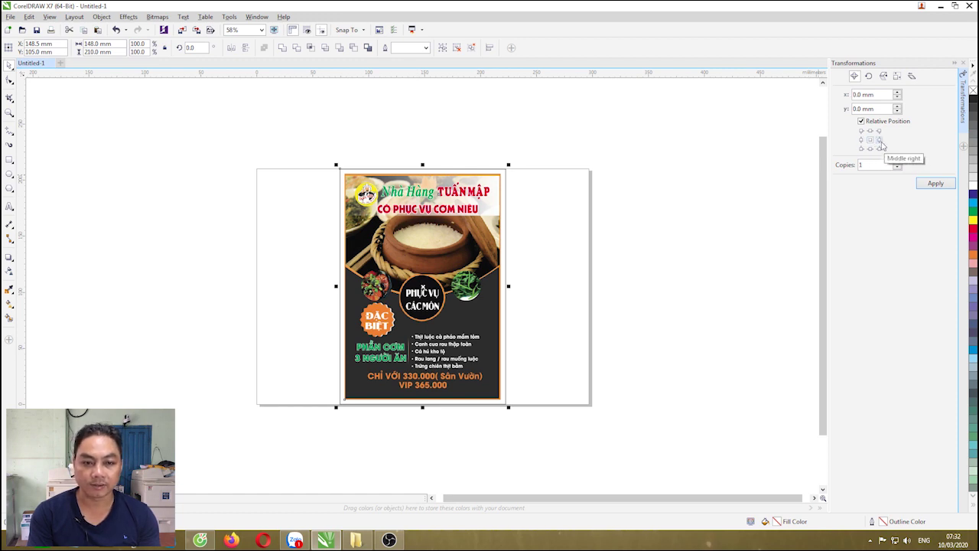
{"action": "left_click", "coordinate": [934, 184]}
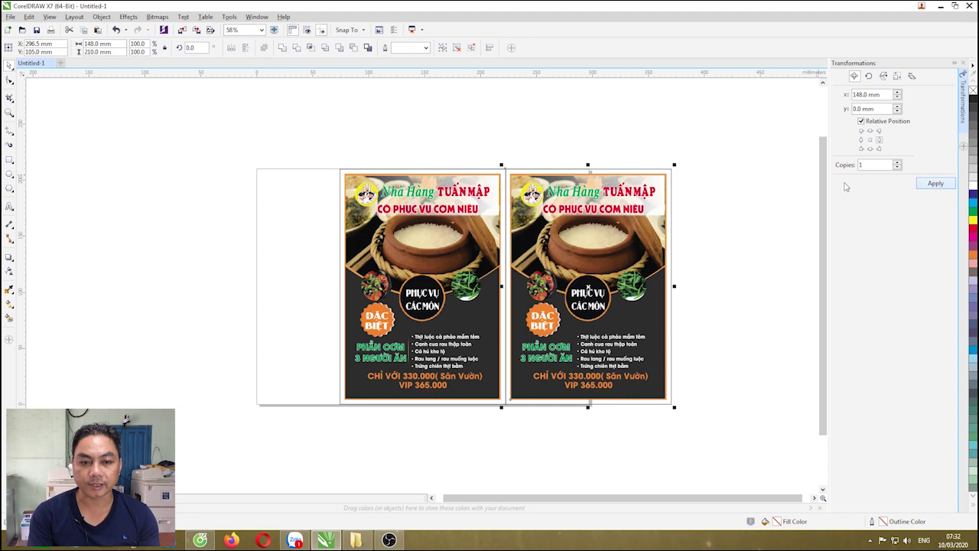
Remove the outline from the rectangles surrounding both flyers
{"action": "left_click", "coordinate": [201, 236]}
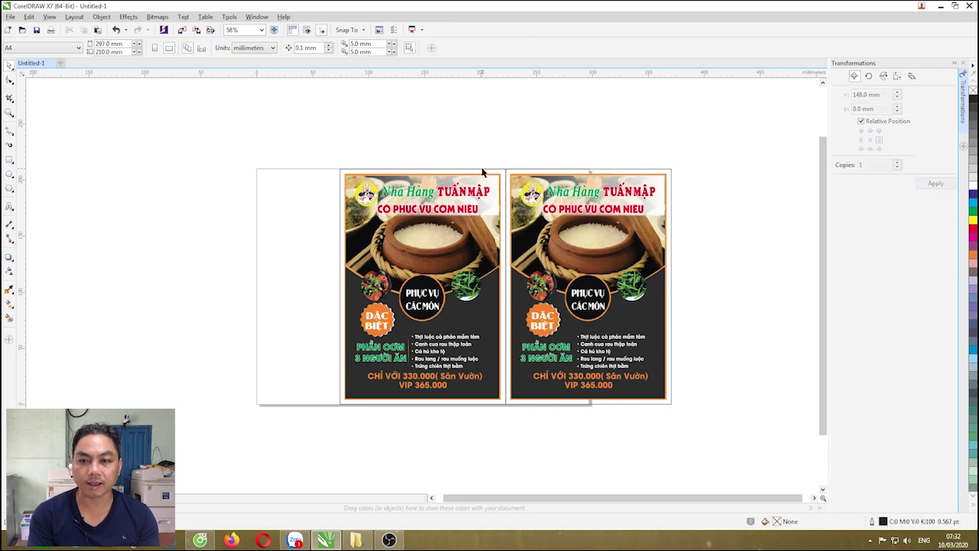
{"action": "left_click", "coordinate": [480, 171]}
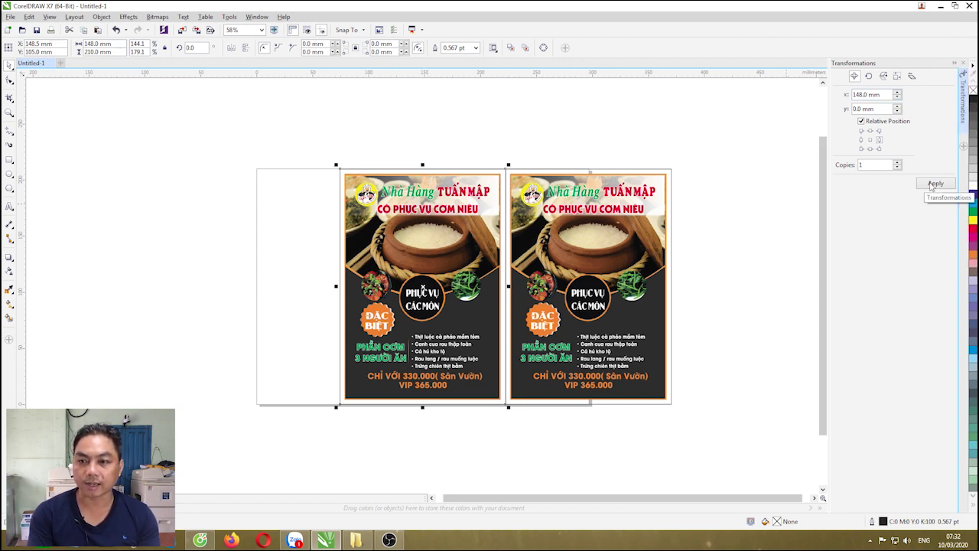
{"action": "right_click", "coordinate": [973, 186]}
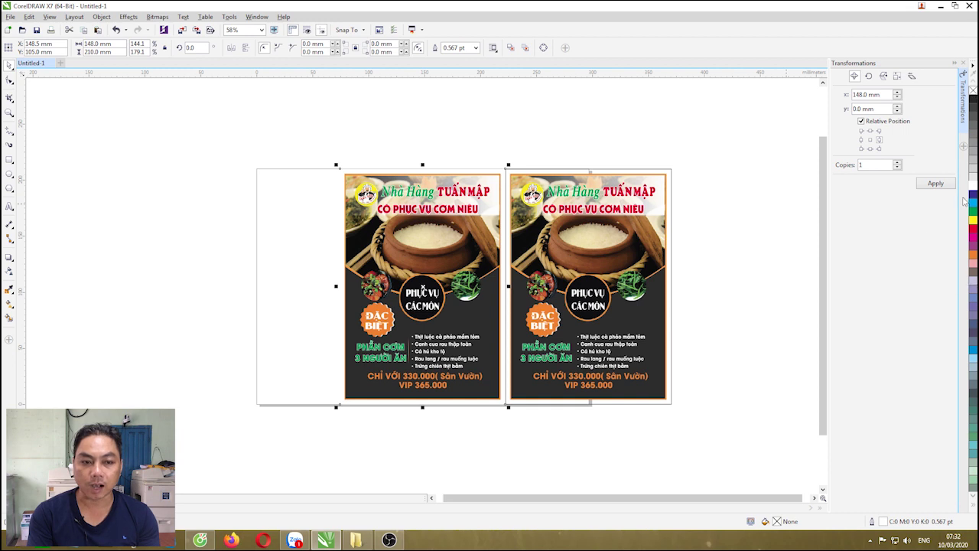
{"action": "right_click", "coordinate": [973, 90]}
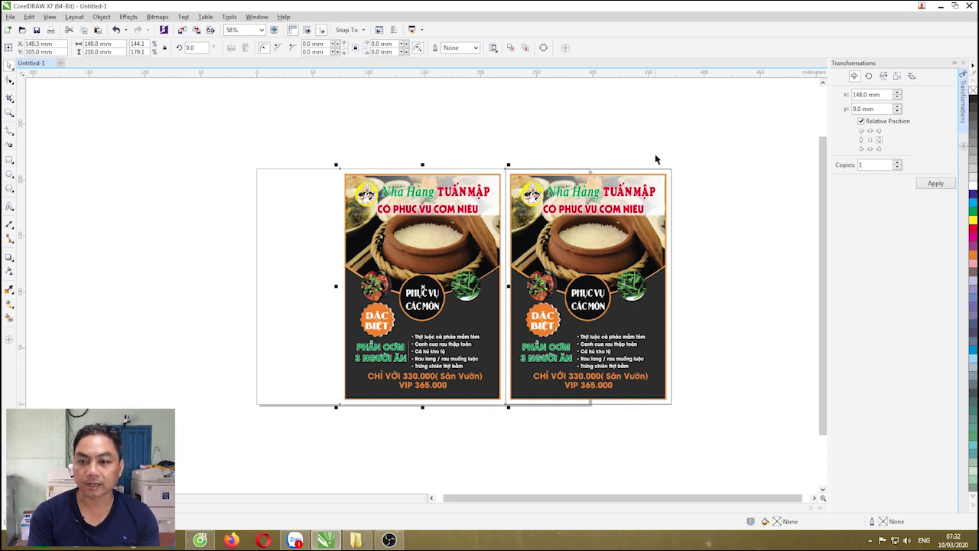
{"action": "left_click", "coordinate": [548, 173]}
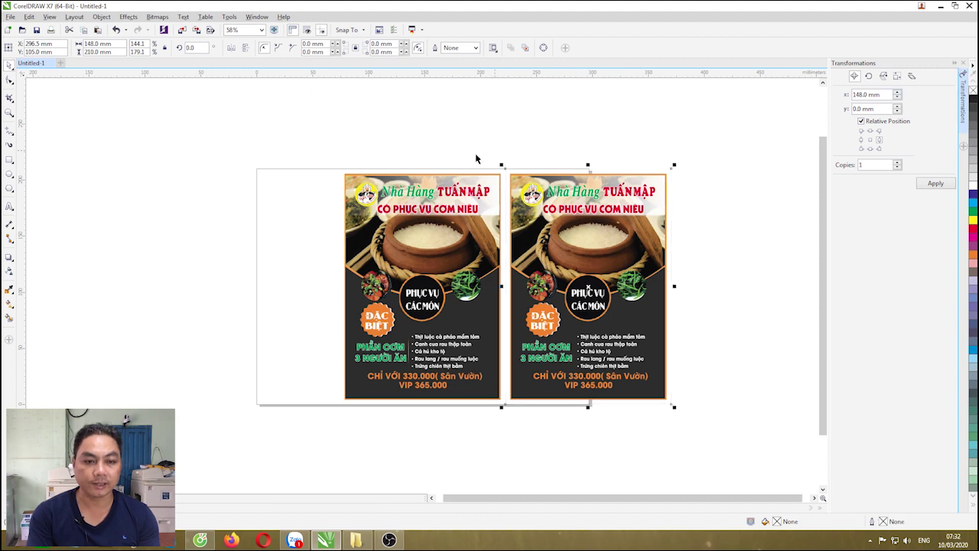
Group the two flyers with their rectangles and centre the group on the A4 page
{"action": "left_click_drag", "start_coordinate": [313, 170], "coordinate": [511, 425]}
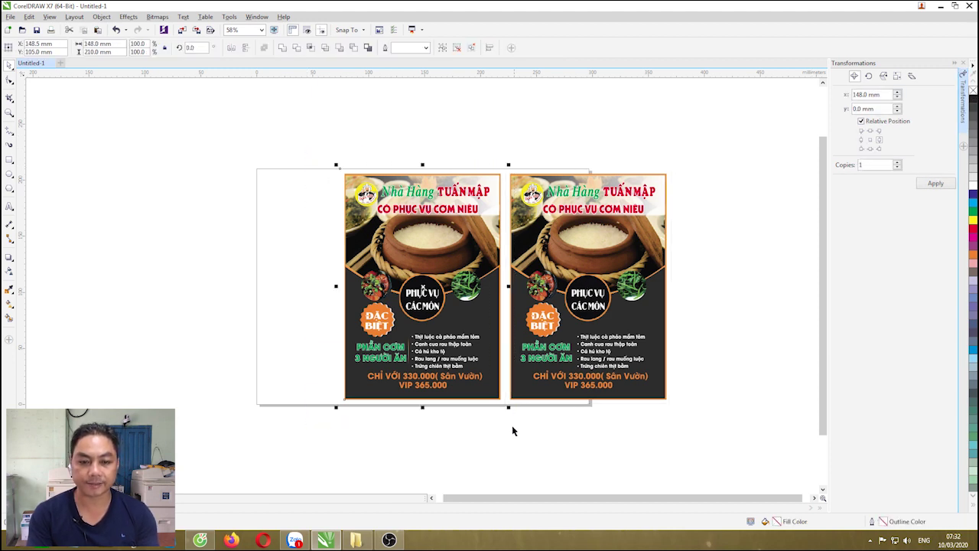
{"action": "left_click_drag", "start_coordinate": [302, 135], "coordinate": [742, 444]}
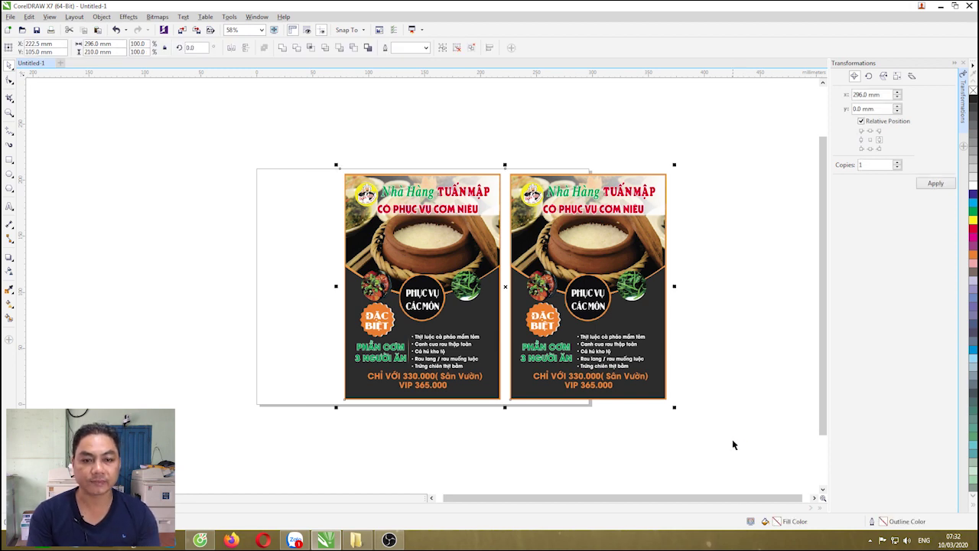
{"action": "key", "text": "ctrl+g"}
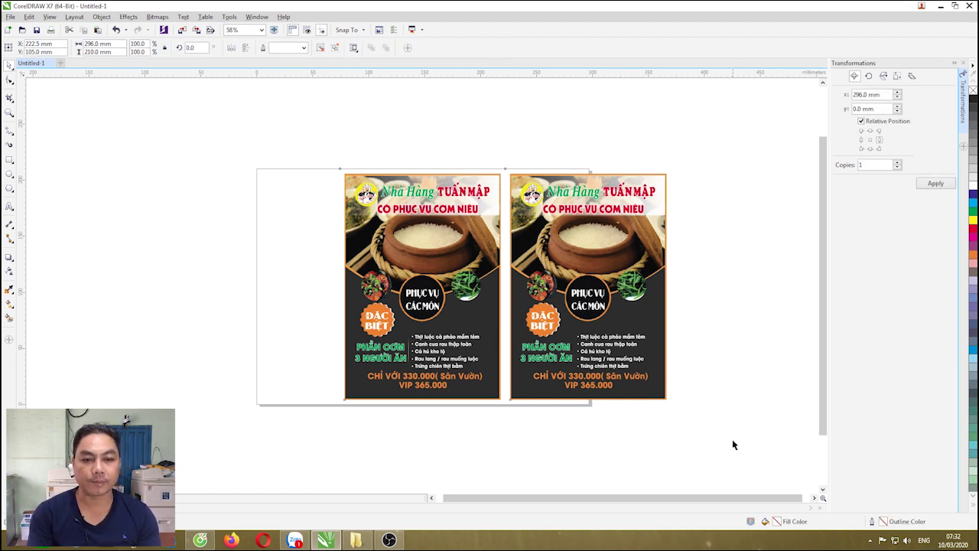
{"action": "key", "text": "p"}
{"action": "left_click", "coordinate": [157, 288]}
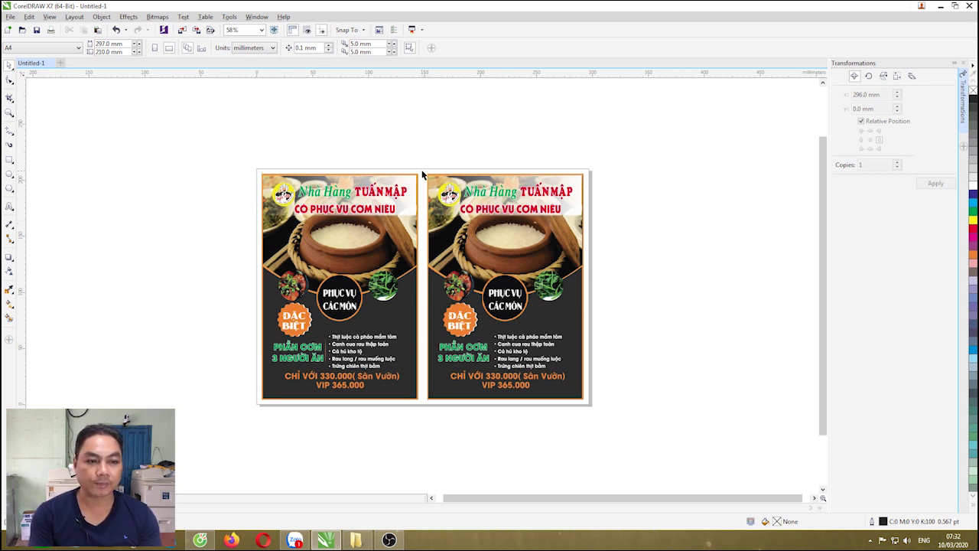
Place a vertical guideline at 148.5 mm, in the gap between the two flyers
{"action": "left_click", "coordinate": [9, 112]}
{"action": "left_click_drag", "start_coordinate": [247, 159], "coordinate": [599, 417]}
{"action": "left_click", "coordinate": [9, 65]}
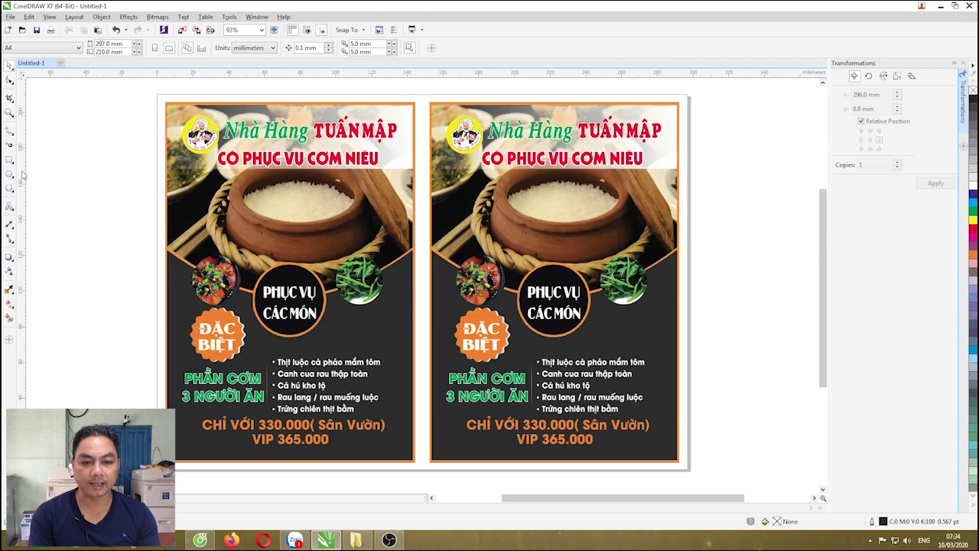
{"action": "left_click_drag", "start_coordinate": [25, 177], "coordinate": [421, 351]}
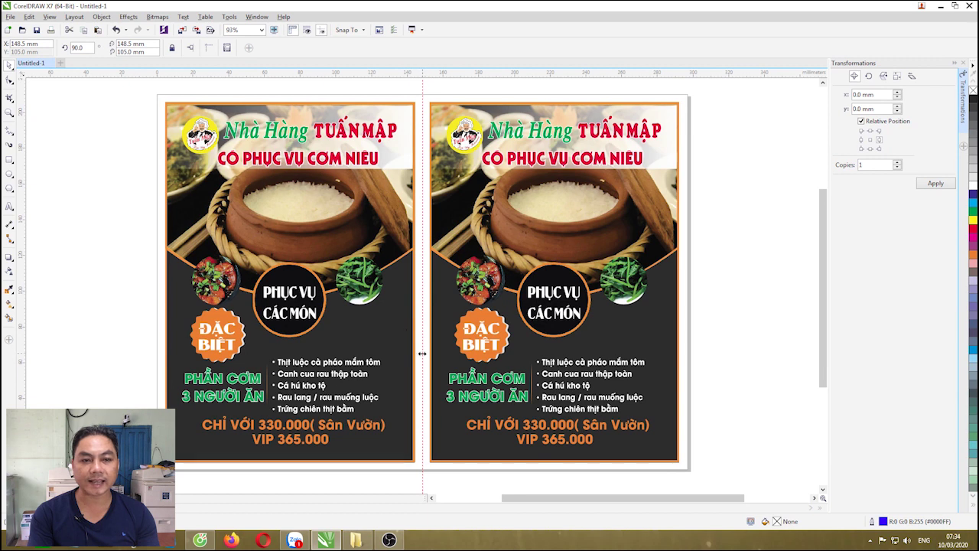
{"action": "left_click", "coordinate": [115, 212]}
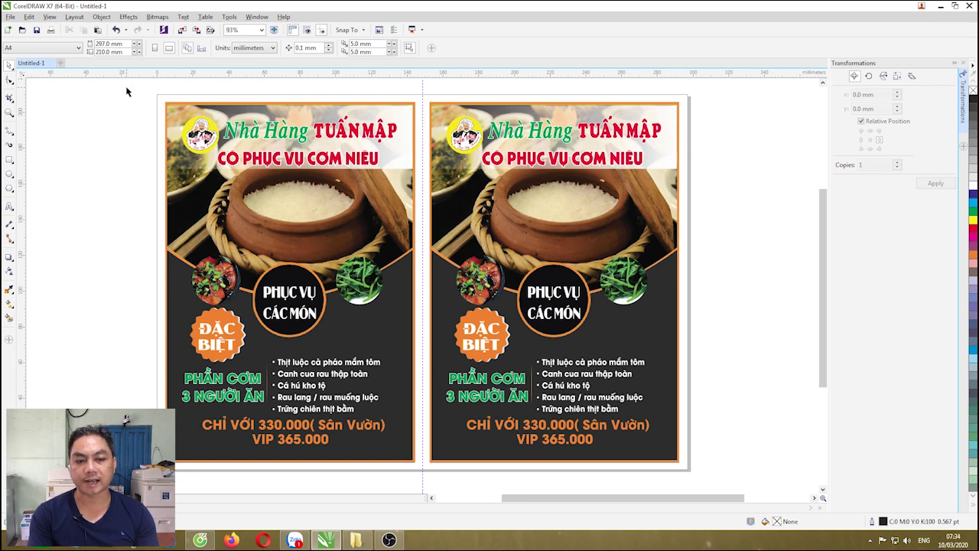
{"action": "left_click_drag", "start_coordinate": [128, 88], "coordinate": [427, 476]}
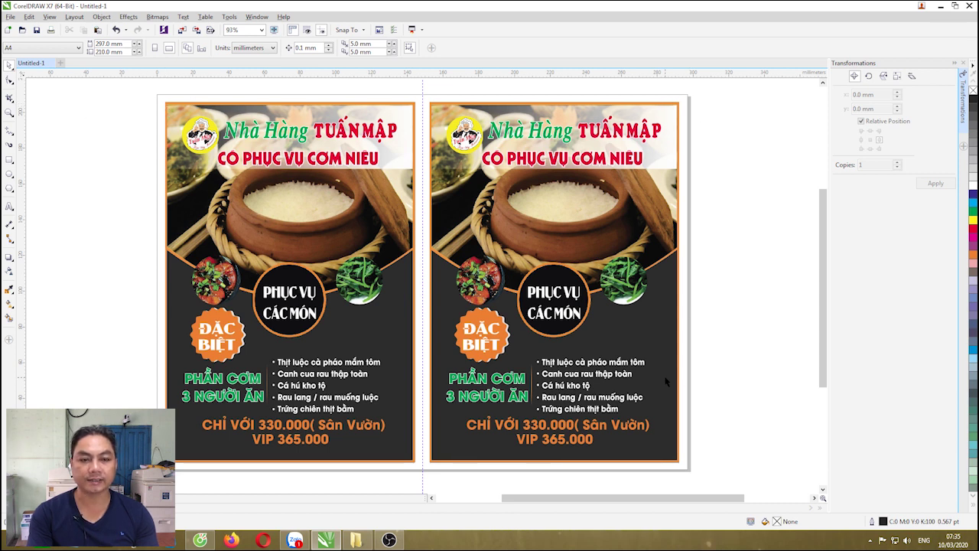
{"action": "mouse_move", "coordinate": [200, 540]}
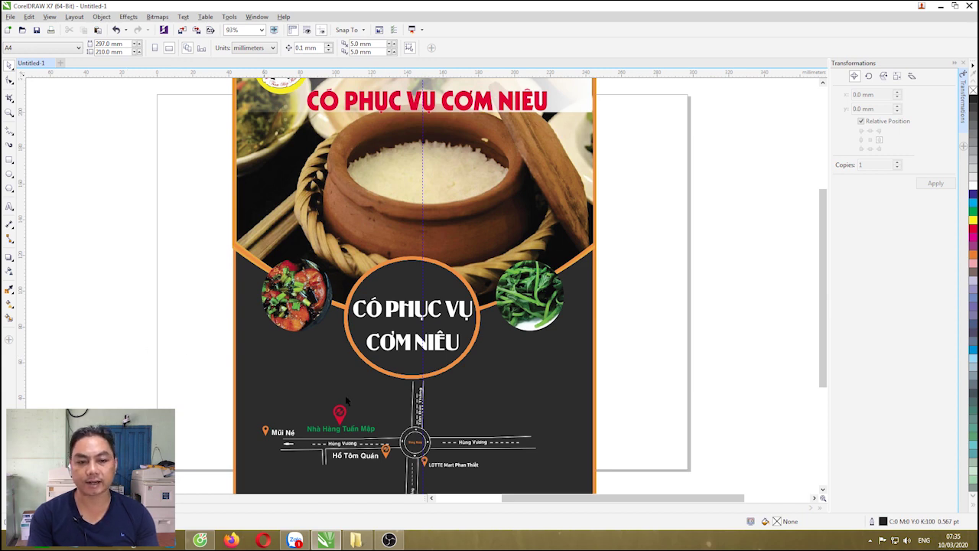
{"action": "scroll", "coordinate": [501, 322], "scroll_direction": "down", "scroll_amount": 3}
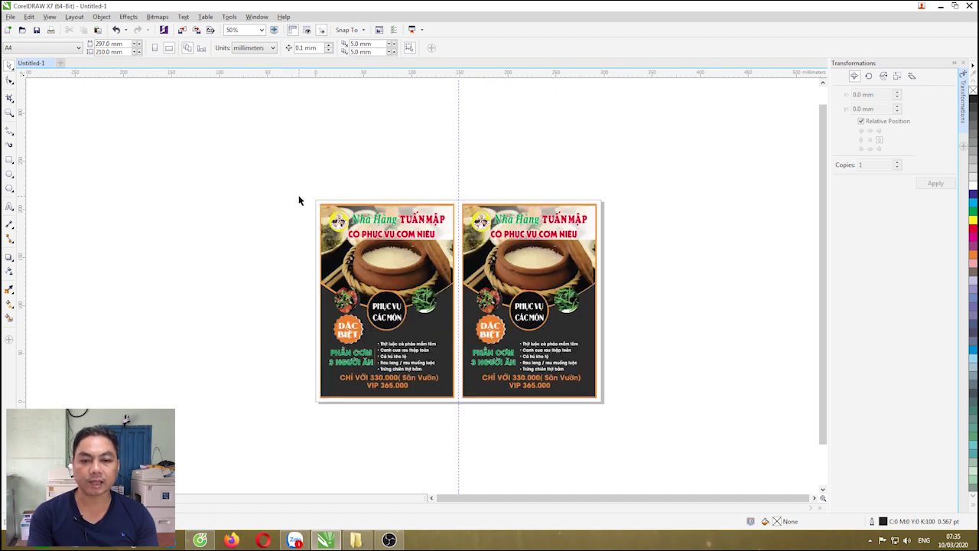
{"action": "scroll", "coordinate": [439, 373], "scroll_direction": "up", "scroll_amount": 2}
{"action": "scroll", "coordinate": [438, 374], "scroll_direction": "down", "scroll_amount": 2}
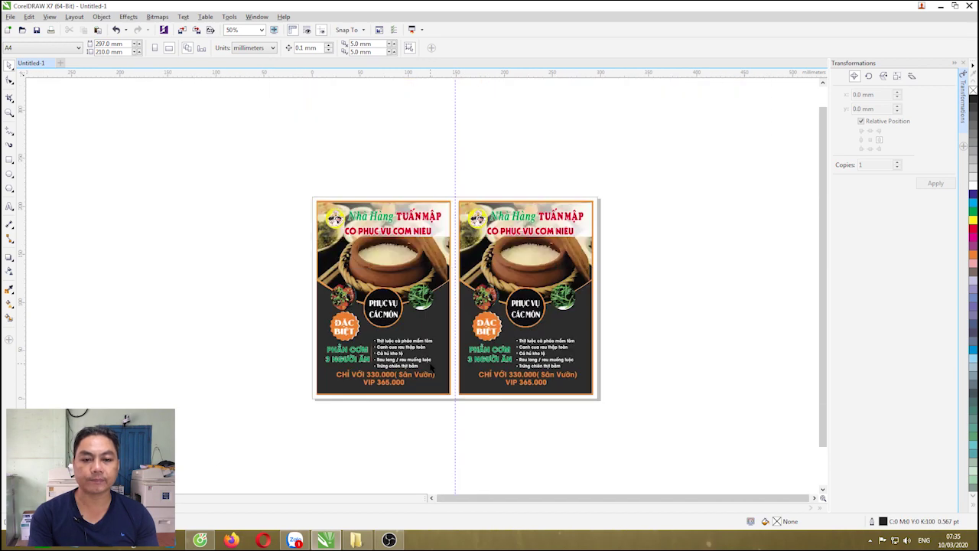
Examine the grouped flyers, their margins and the centre guideline on the A4 page, both close up and as a whole
{"action": "left_click_drag", "start_coordinate": [256, 187], "coordinate": [620, 438]}
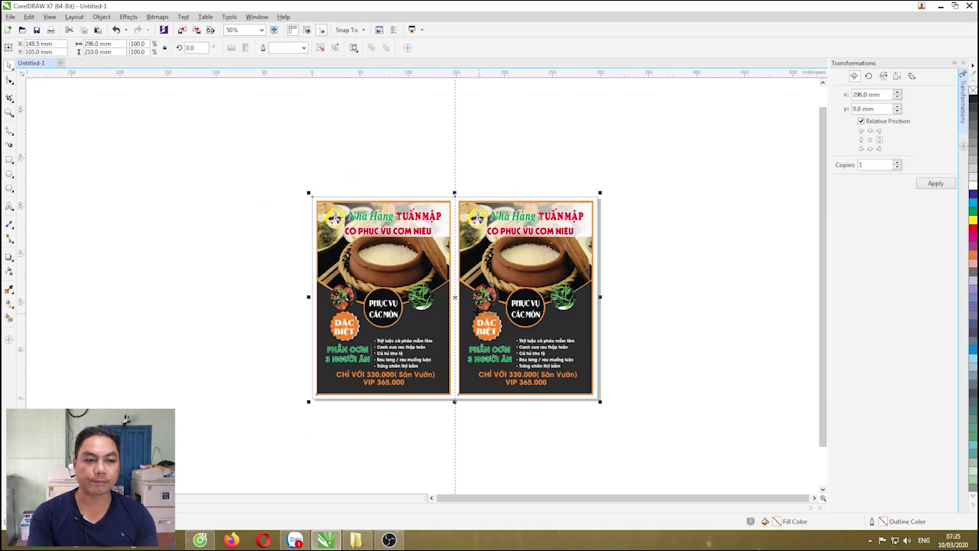
{"action": "scroll", "coordinate": [476, 319], "scroll_direction": "up", "scroll_amount": 2}
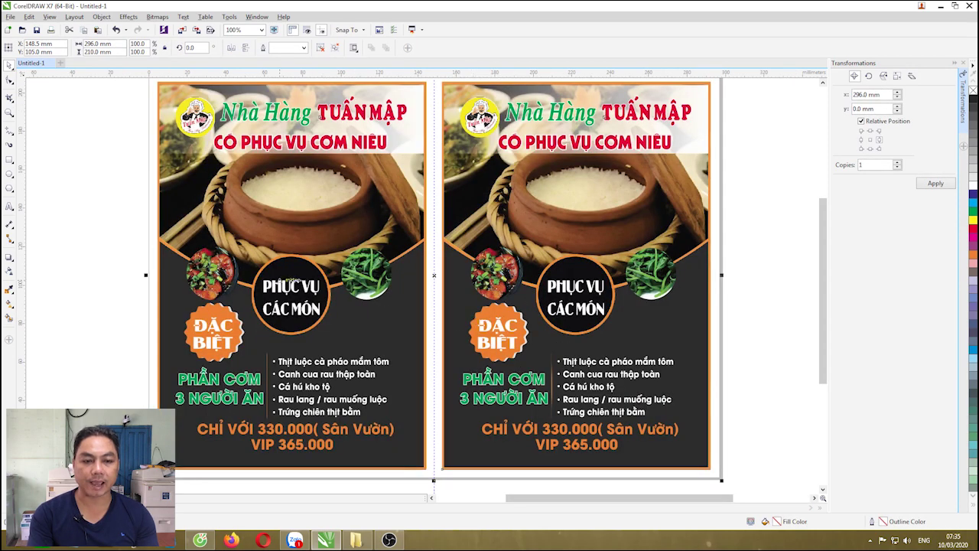
{"action": "left_click", "coordinate": [78, 259]}
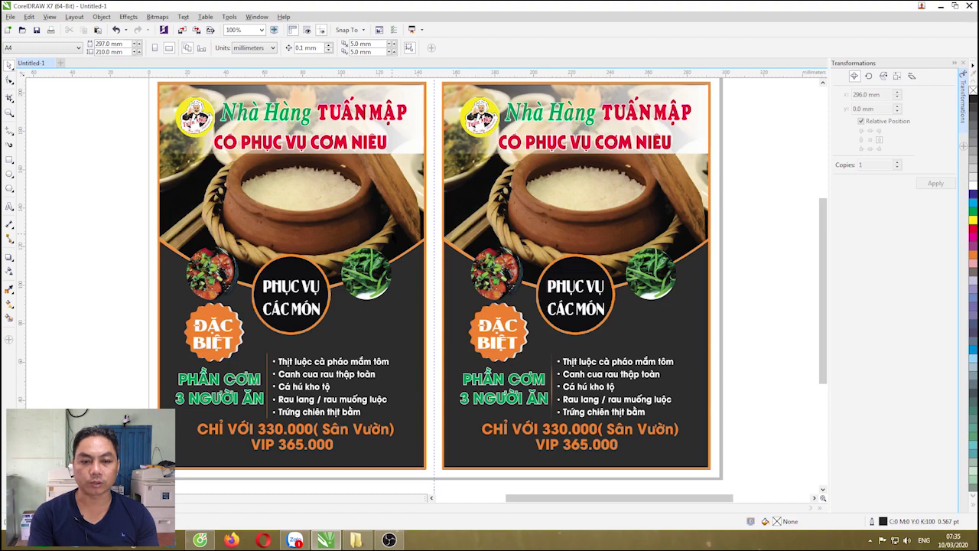
{"action": "scroll", "coordinate": [391, 234], "scroll_direction": "down", "scroll_amount": 2}
{"action": "scroll", "coordinate": [381, 190], "scroll_direction": "up", "scroll_amount": 2}
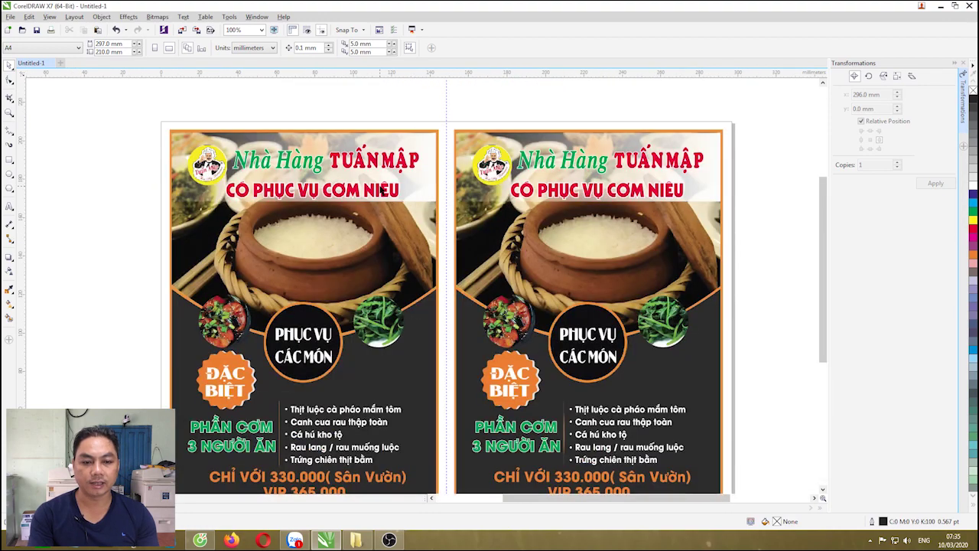
{"action": "scroll", "coordinate": [381, 192], "scroll_direction": "down", "scroll_amount": 2}
{"action": "scroll", "coordinate": [386, 253], "scroll_direction": "up", "scroll_amount": 2}
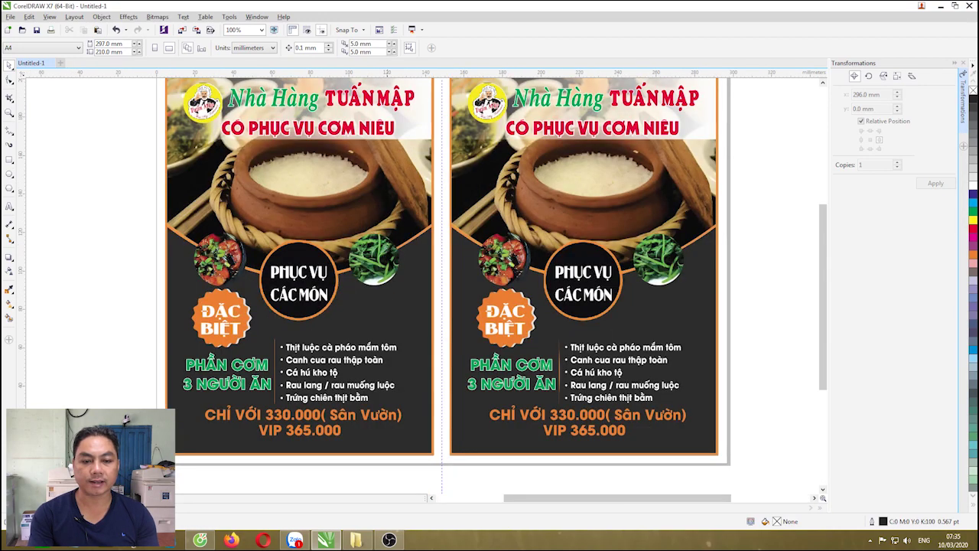
{"action": "scroll", "coordinate": [422, 323], "scroll_direction": "down", "scroll_amount": 2}
{"action": "scroll", "coordinate": [388, 286], "scroll_direction": "up", "scroll_amount": 2}
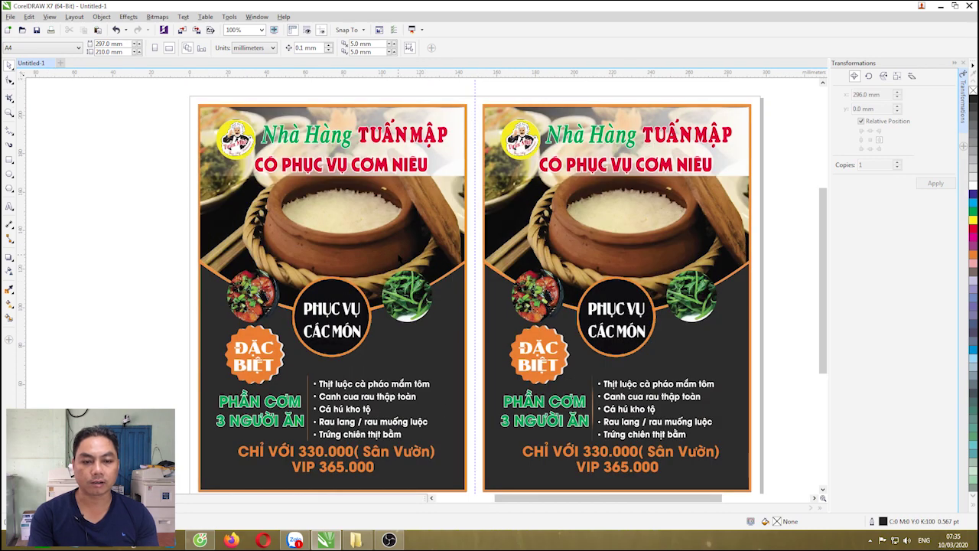
{"action": "scroll", "coordinate": [398, 259], "scroll_direction": "down", "scroll_amount": 2}
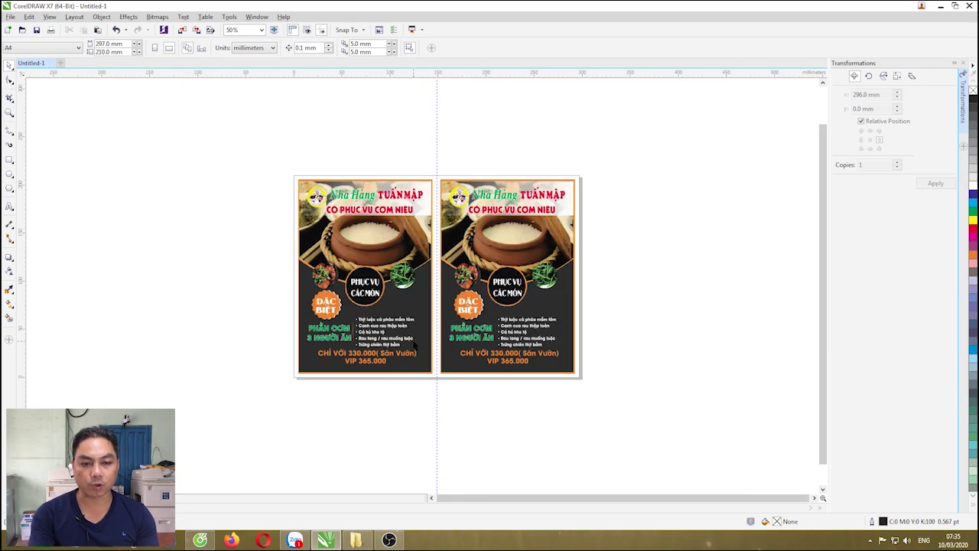
{"action": "scroll", "coordinate": [414, 345], "scroll_direction": "up", "scroll_amount": 2}
{"action": "scroll", "coordinate": [432, 351], "scroll_direction": "down", "scroll_amount": 2}
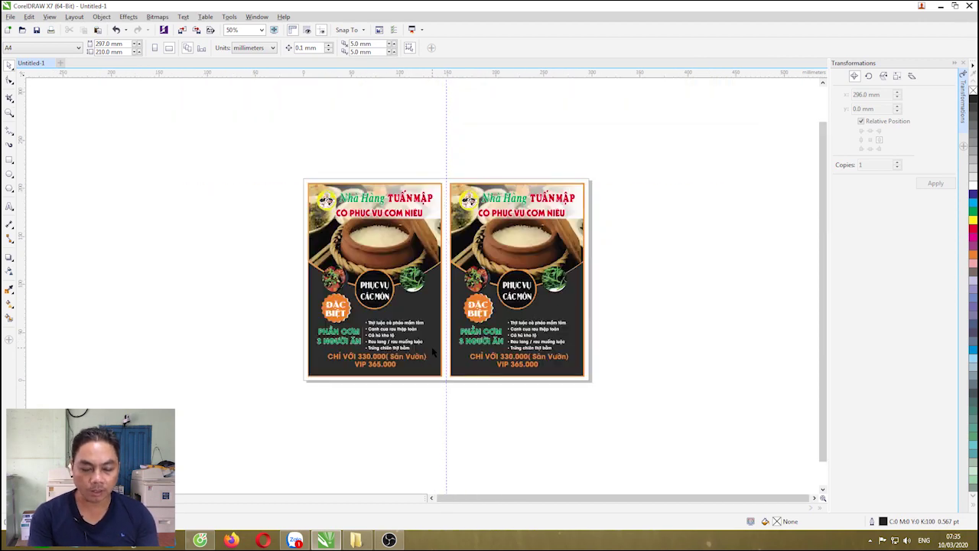
{"action": "left_click_drag", "start_coordinate": [262, 157], "coordinate": [457, 436]}
{"action": "scroll", "coordinate": [411, 413], "scroll_direction": "up", "scroll_amount": 2}
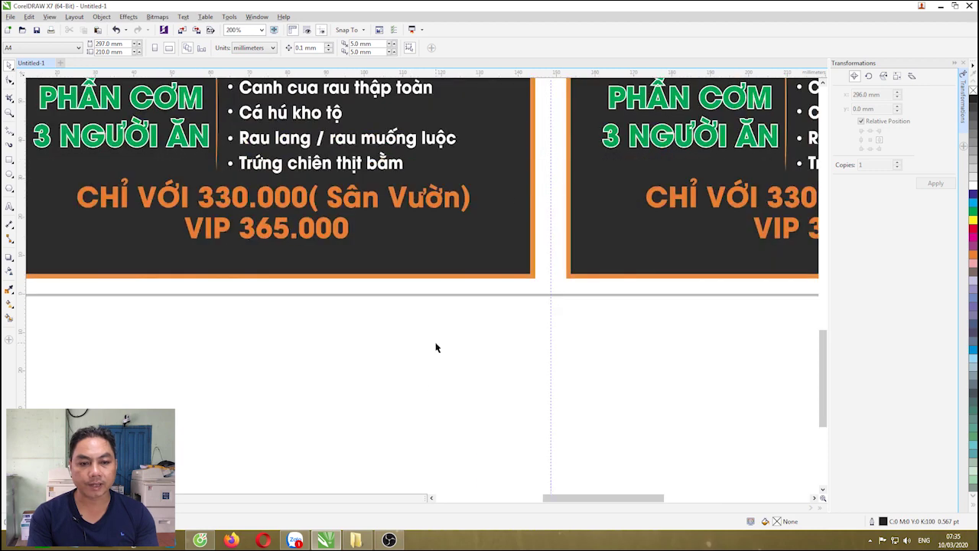
{"action": "scroll", "coordinate": [440, 352], "scroll_direction": "down", "scroll_amount": 2}
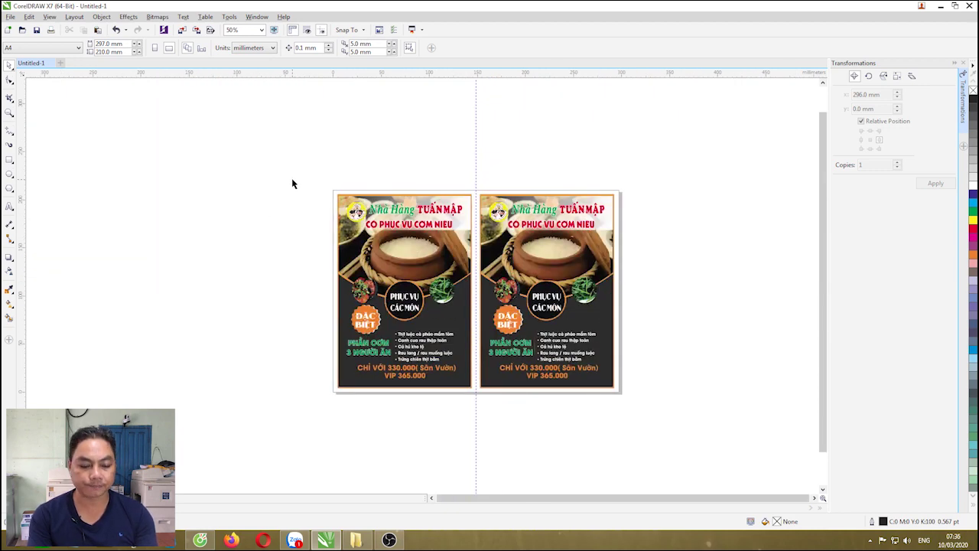
Ungroup the layout and delete the right flyer copy together with its surrounding rectangle
{"action": "left_click_drag", "start_coordinate": [307, 164], "coordinate": [485, 418]}
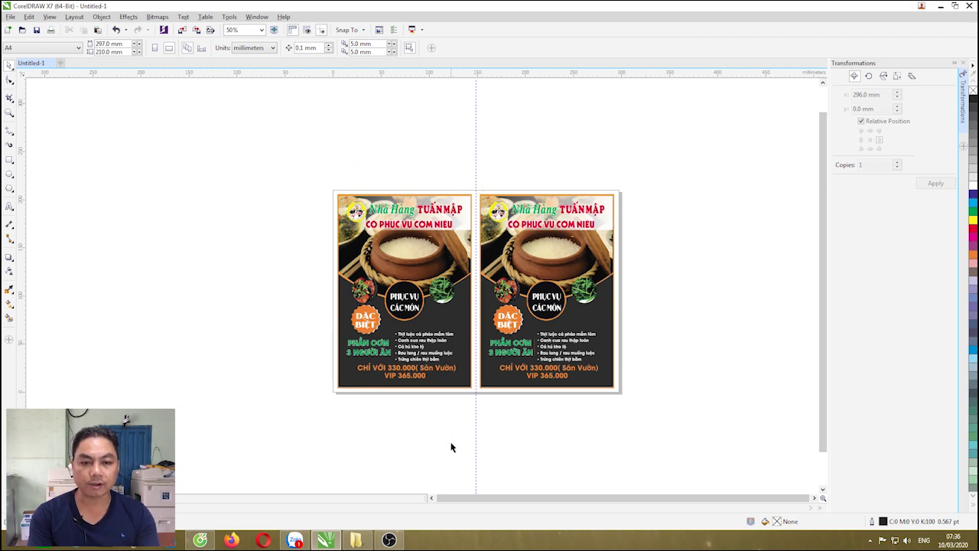
{"action": "key", "text": "ctrl+a"}
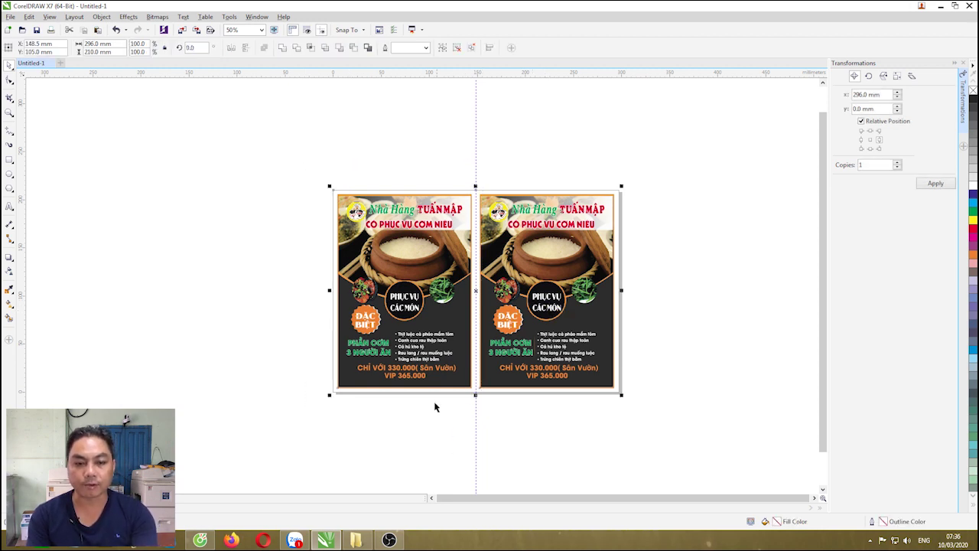
{"action": "left_click", "coordinate": [503, 175]}
{"action": "left_click_drag", "start_coordinate": [455, 169], "coordinate": [658, 432]}
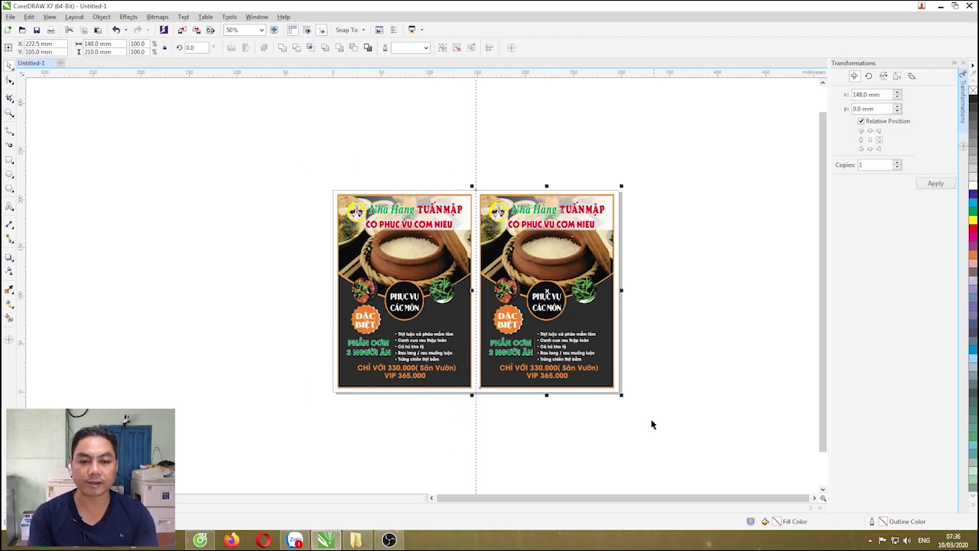
{"action": "key", "text": "Delete"}
Inspect the remaining flyer and check the size and position of its surrounding rectangle on the page
{"action": "scroll", "coordinate": [486, 265], "scroll_direction": "up", "scroll_amount": 4}
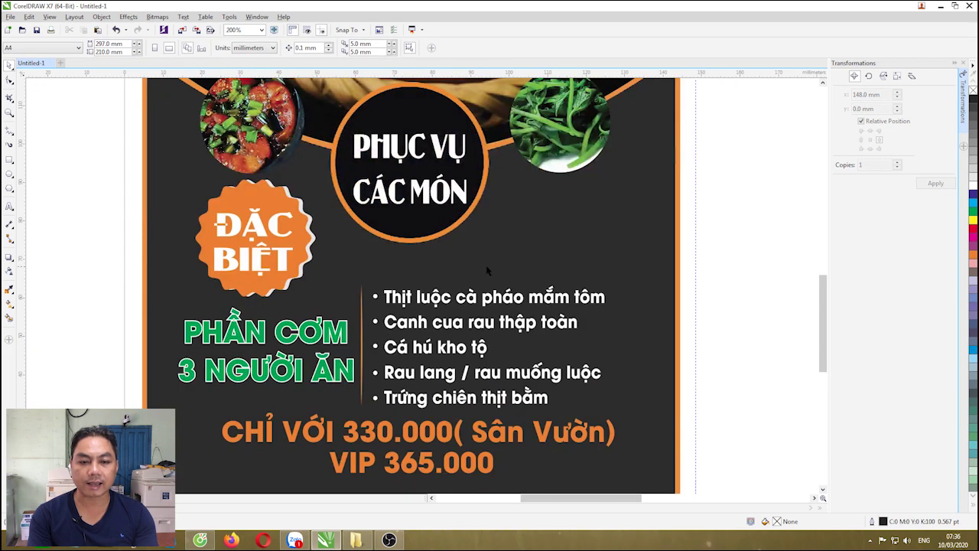
{"action": "scroll", "coordinate": [511, 263], "scroll_direction": "down", "scroll_amount": 4}
{"action": "scroll", "coordinate": [521, 257], "scroll_direction": "up", "scroll_amount": 4}
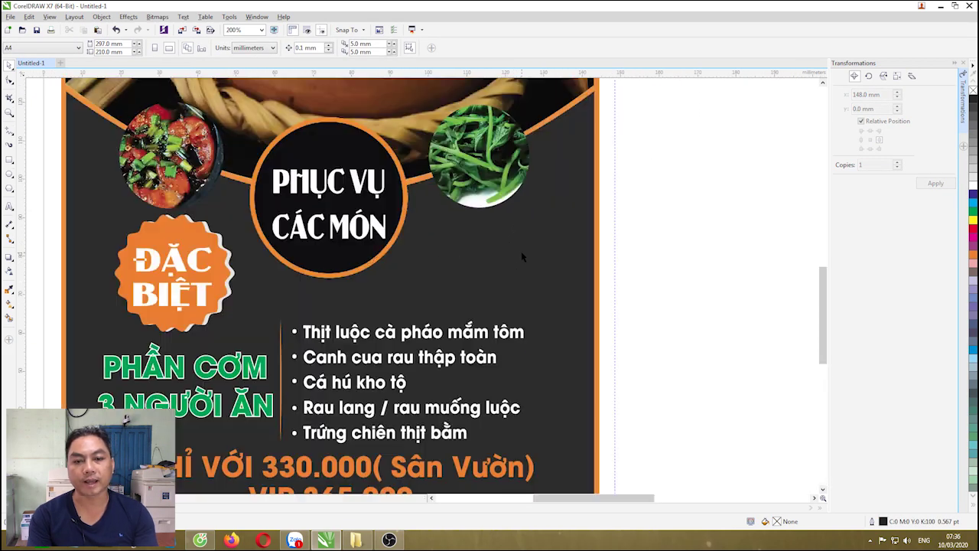
{"action": "left_click", "coordinate": [522, 256]}
{"action": "scroll", "coordinate": [522, 255], "scroll_direction": "down", "scroll_amount": 4}
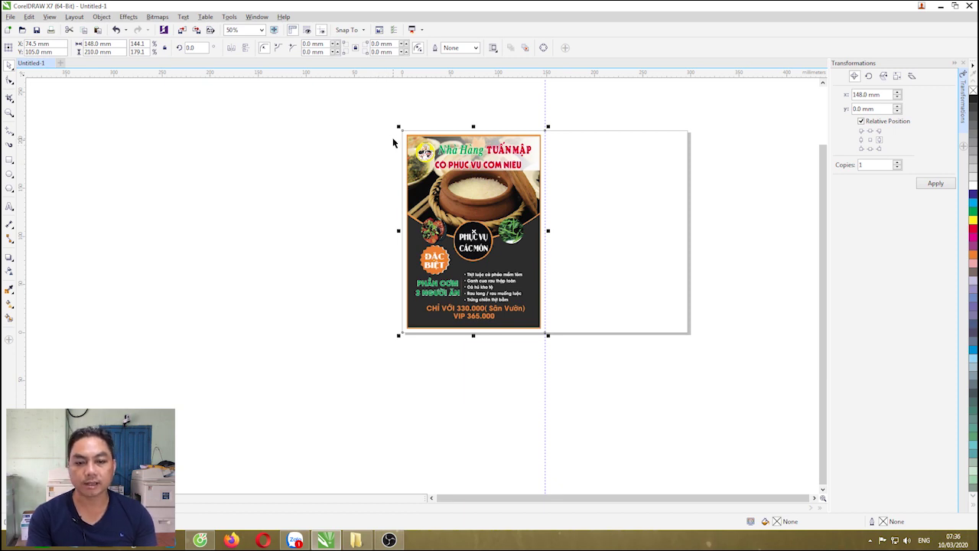
{"action": "left_click", "coordinate": [379, 142]}
Select the remaining flyer together with its surrounding rectangle on the left half of the page
{"action": "left_click_drag", "start_coordinate": [369, 116], "coordinate": [588, 368]}
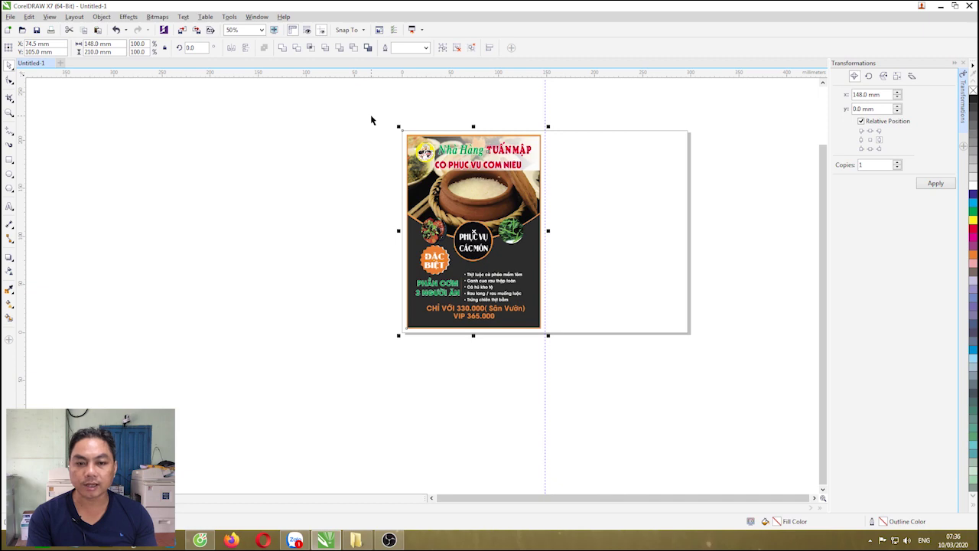
{"action": "left_click_drag", "start_coordinate": [378, 106], "coordinate": [722, 400]}
{"action": "scroll", "coordinate": [714, 308], "scroll_direction": "up", "scroll_amount": 2}
{"action": "scroll", "coordinate": [711, 356], "scroll_direction": "down", "scroll_amount": 2}
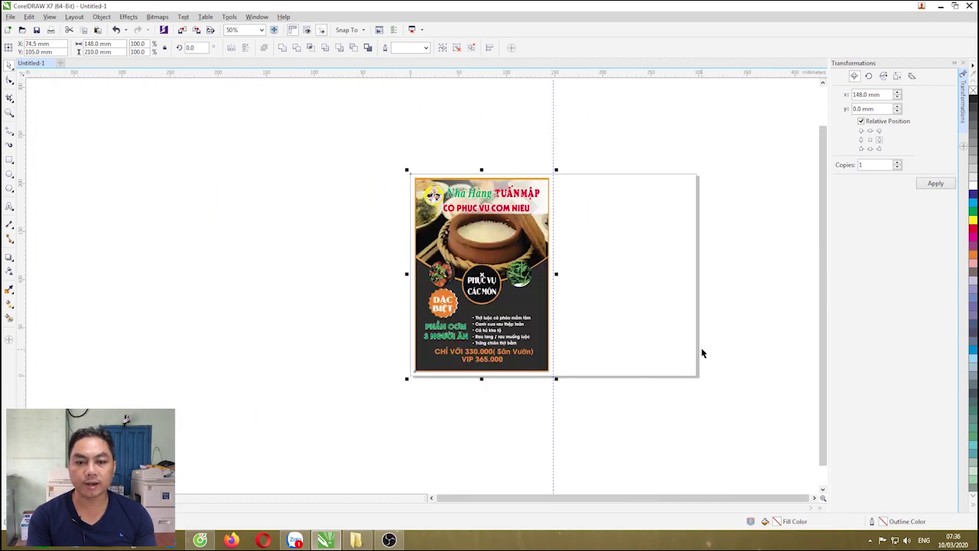